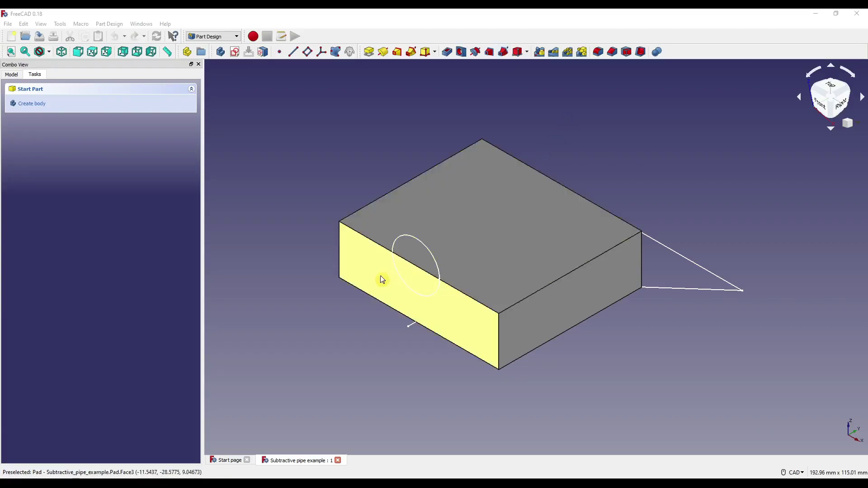
Sweep the circle profile along Sketch002 as a subtractive pipe with Round Corner transitions.
middle_click_drag(516, 321, 483, 280)
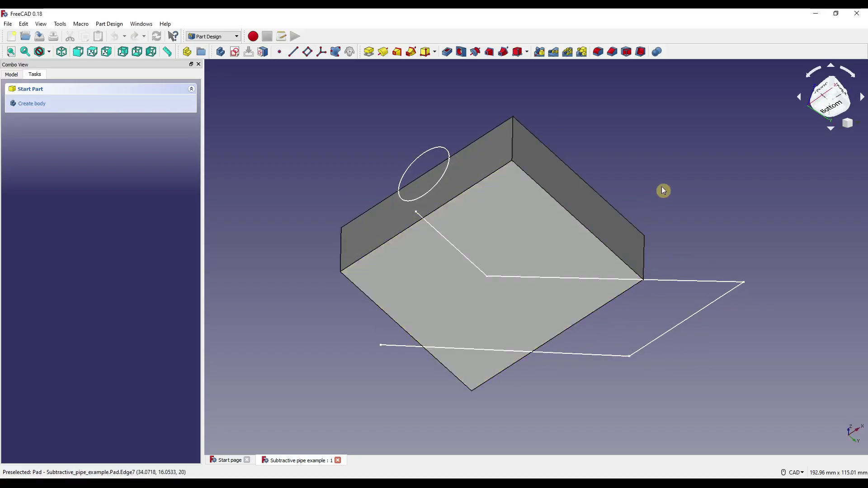
scroll(663, 190, "down", 2)
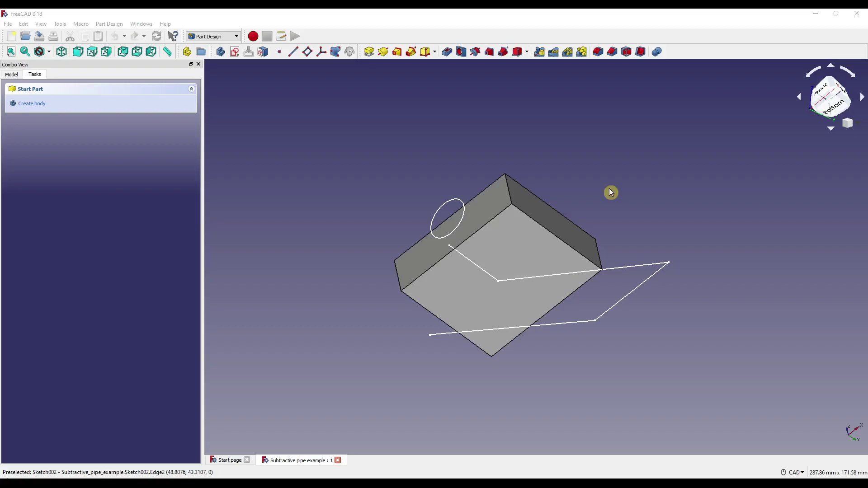
left_click(452, 199)
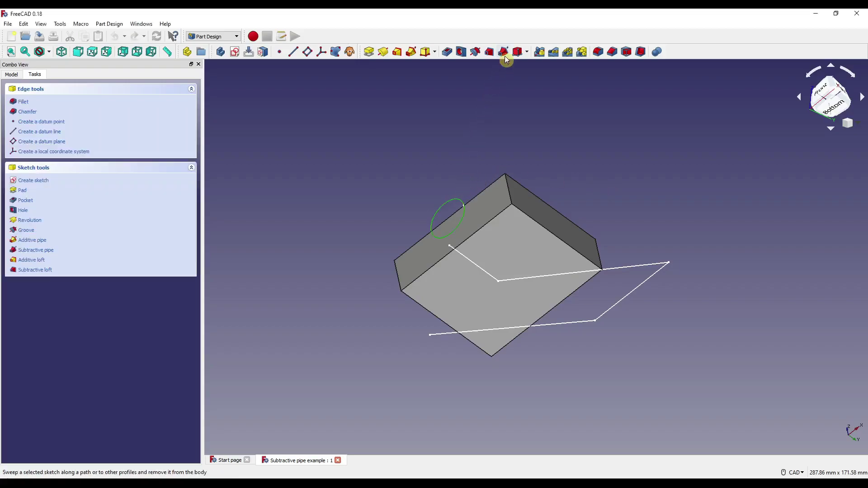
left_click(507, 52)
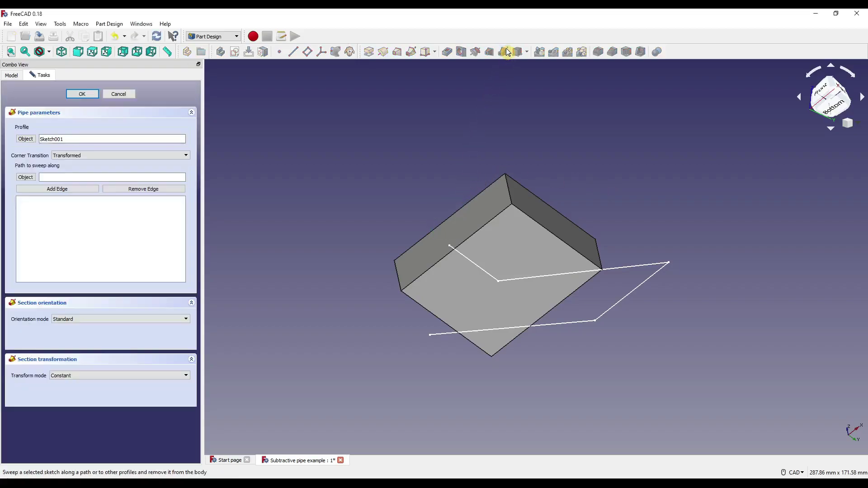
left_click(27, 178)
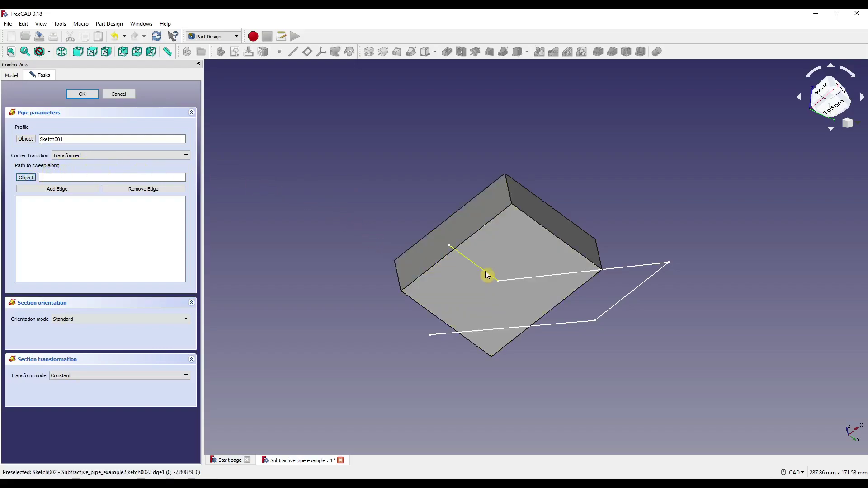
left_click(644, 262)
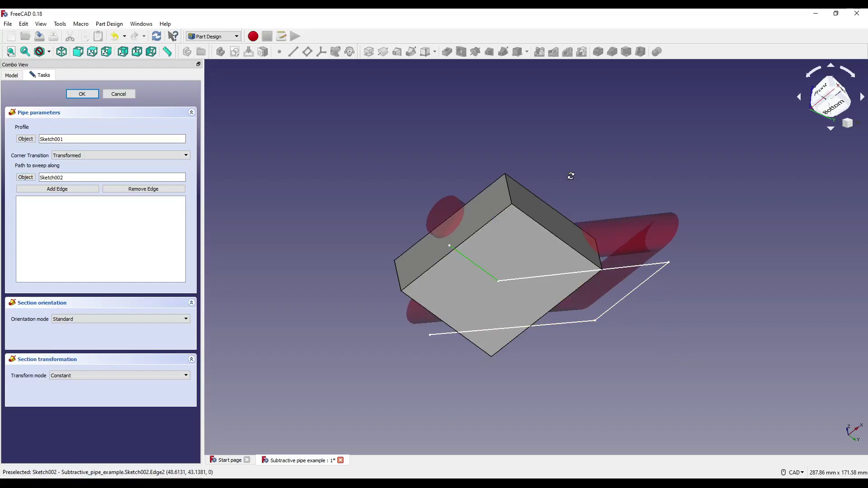
middle_click_drag(570, 177, 508, 330)
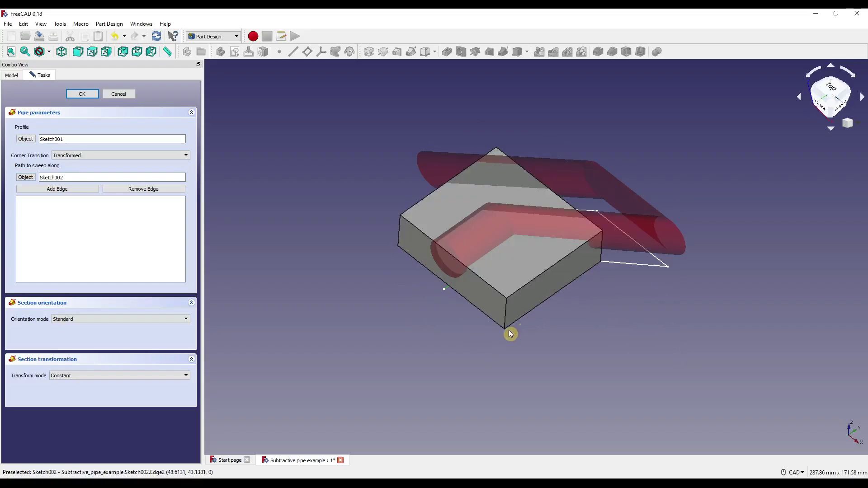
left_click(182, 156)
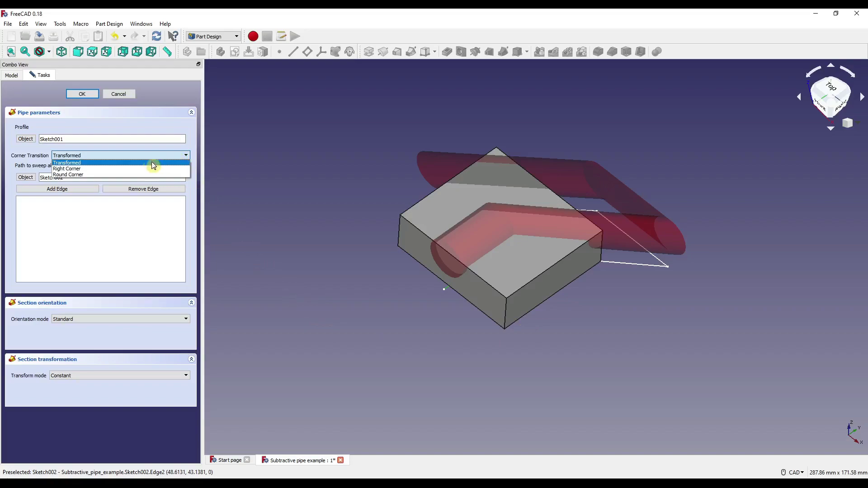
left_click(115, 175)
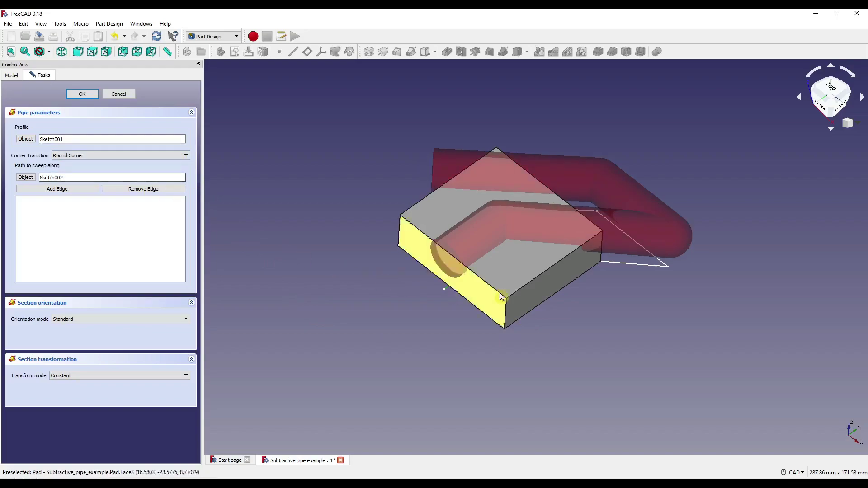
middle_click_drag(478, 227, 465, 292)
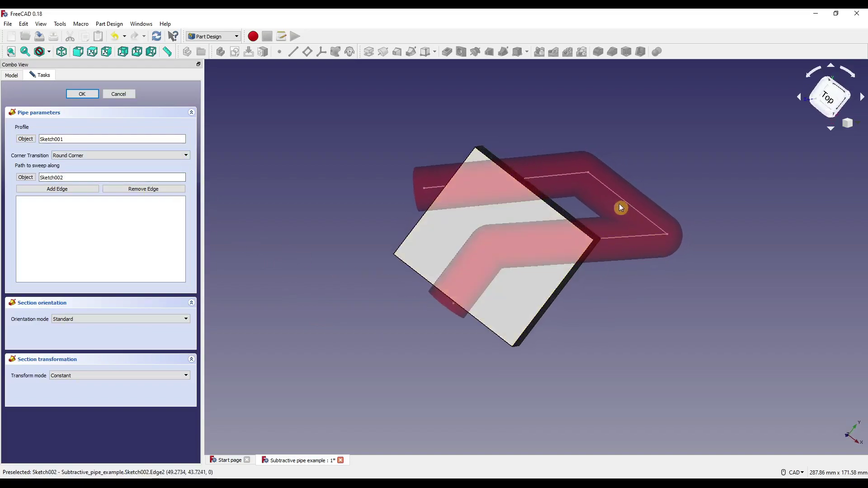
middle_click_drag(666, 231, 359, 238)
left_click(88, 96)
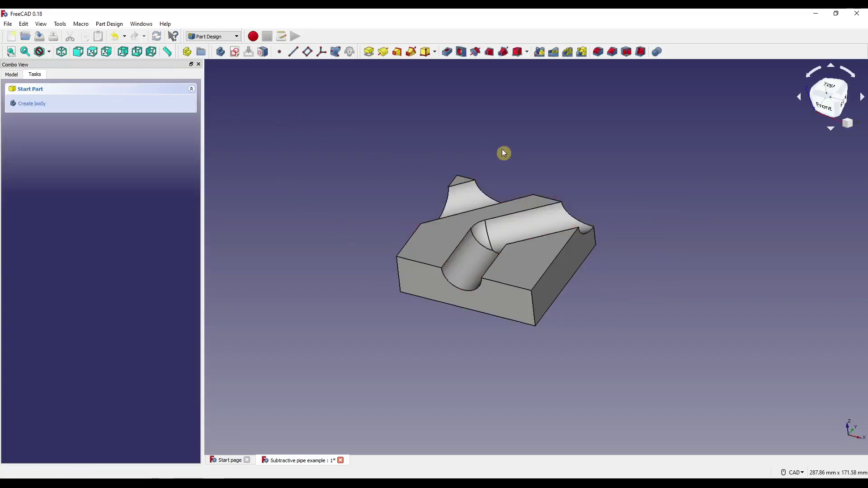
Add a Part cylinder primitive and hide the existing Body.
middle_click_drag(503, 151, 306, 208)
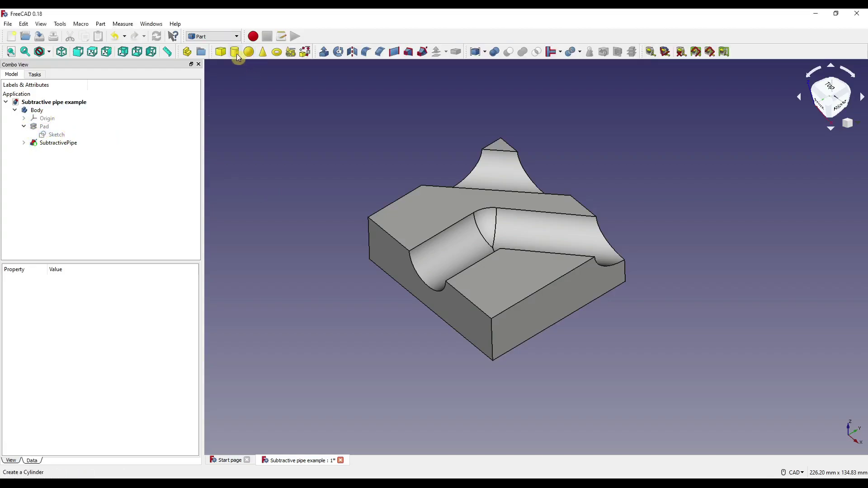
left_click(236, 52)
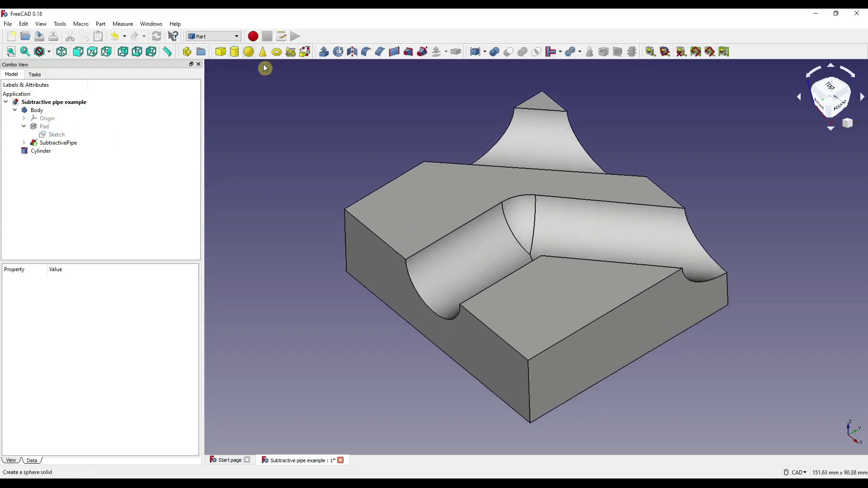
left_click(15, 110)
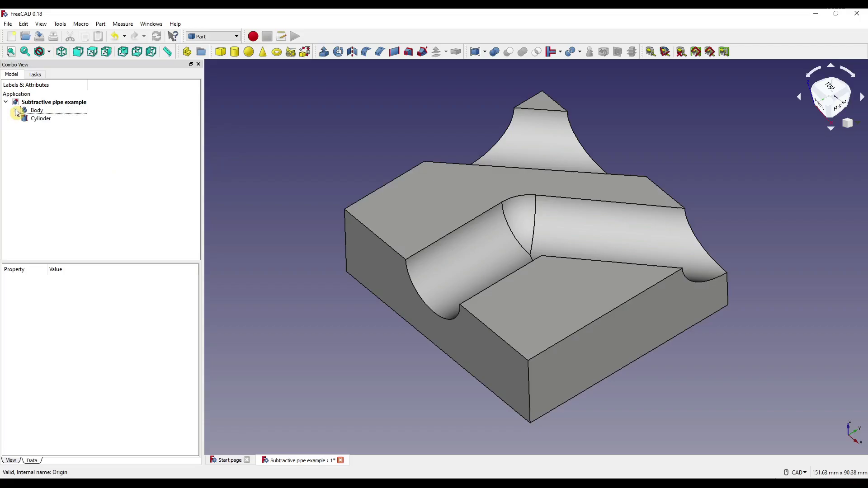
left_click(40, 114)
key("space")
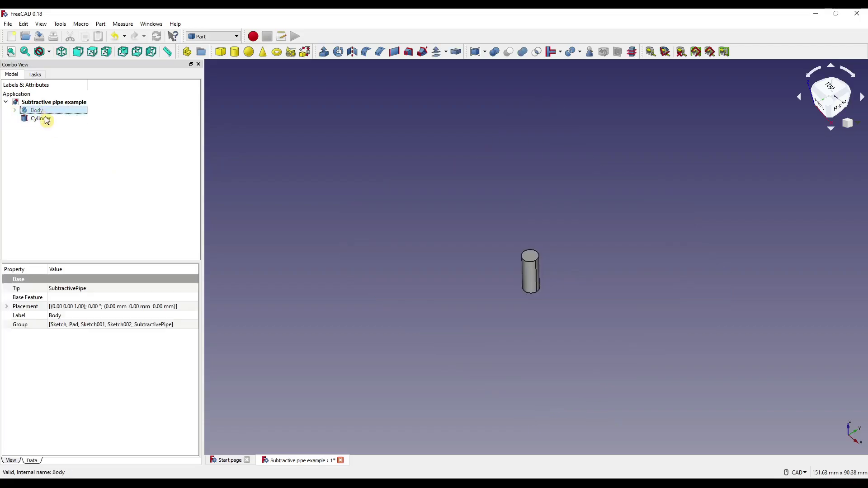
Build a new body on the cylinder in Part Design, then start a new document.
left_click(220, 37)
left_click(209, 117)
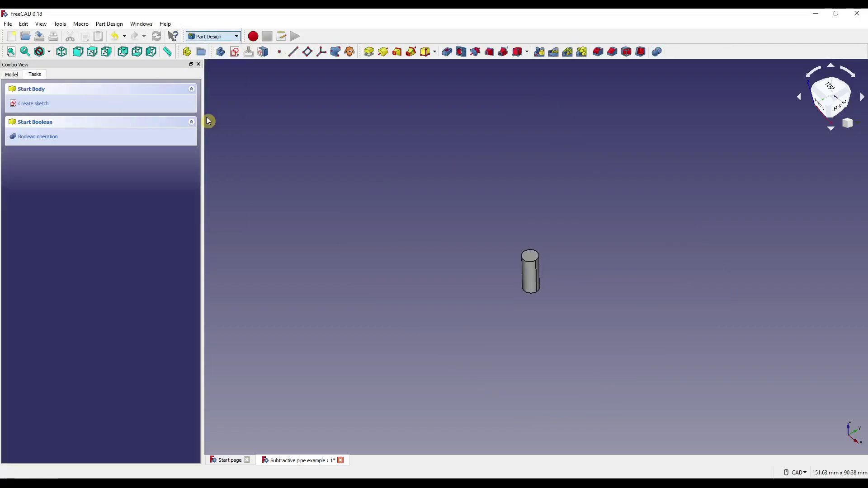
left_click(530, 275)
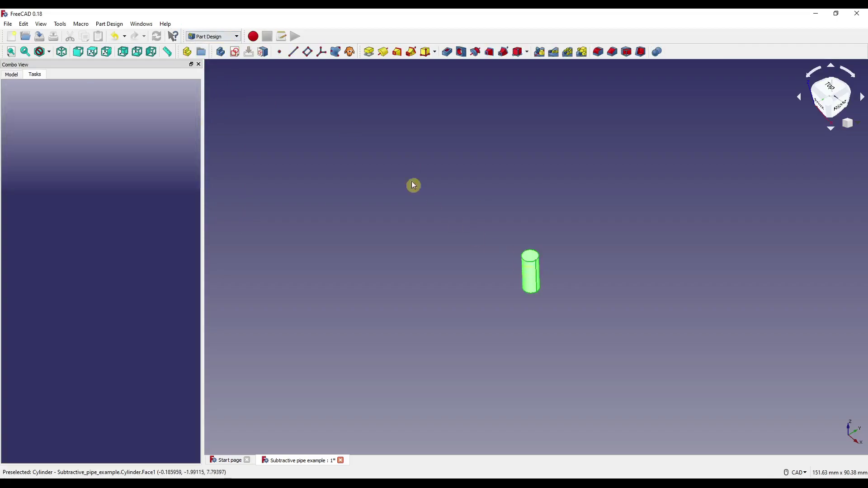
left_click(222, 52)
left_click(9, 74)
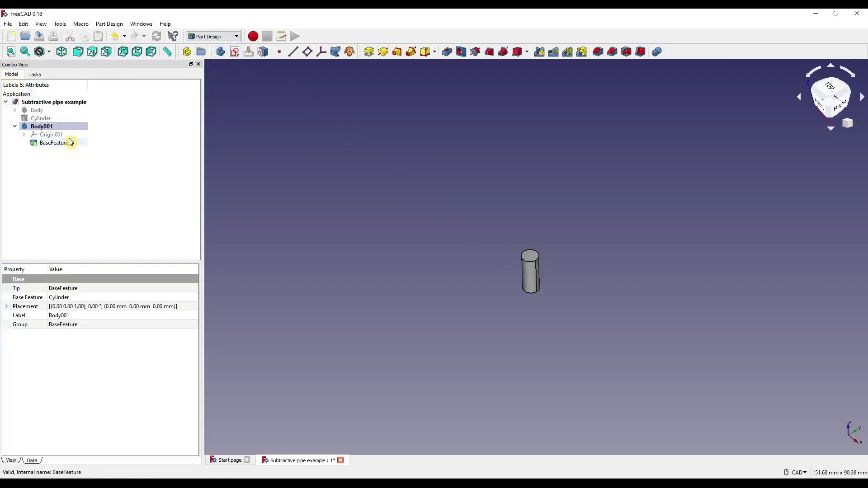
key("ctrl+n")
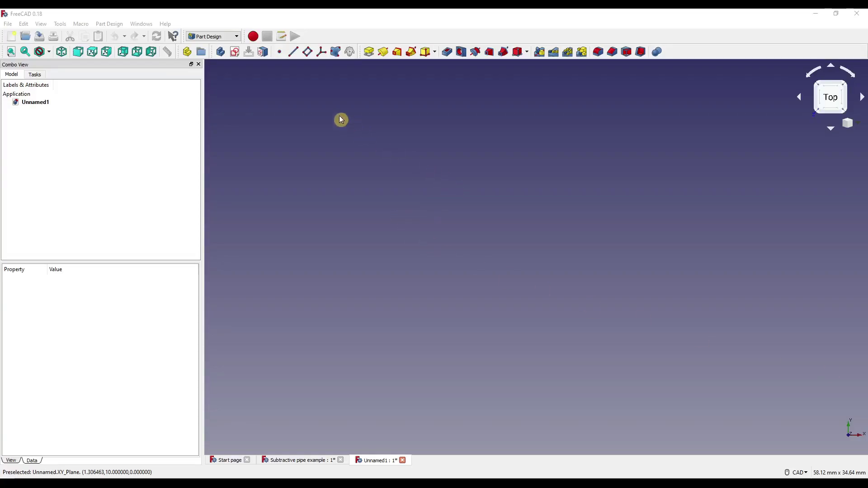
Draw an origin-centred circle on XY_Plane, constrain its radius to 5 mm, and close the sketch.
left_click(234, 51)
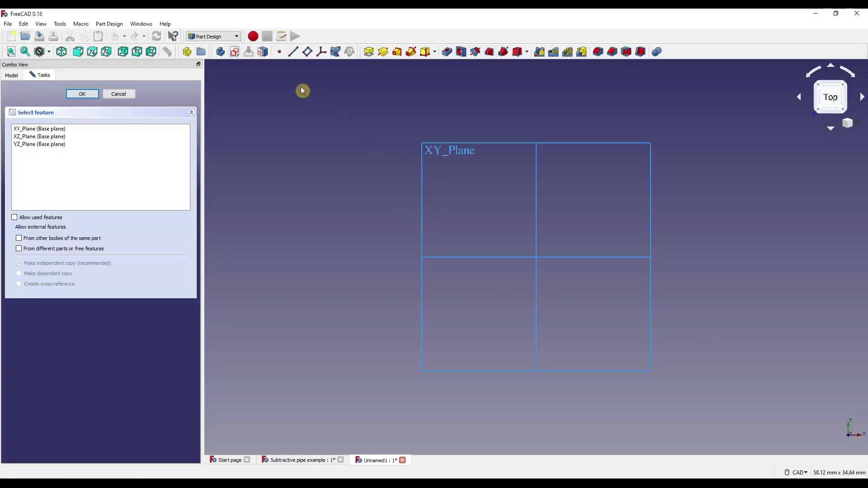
left_click(431, 153)
left_click(361, 51)
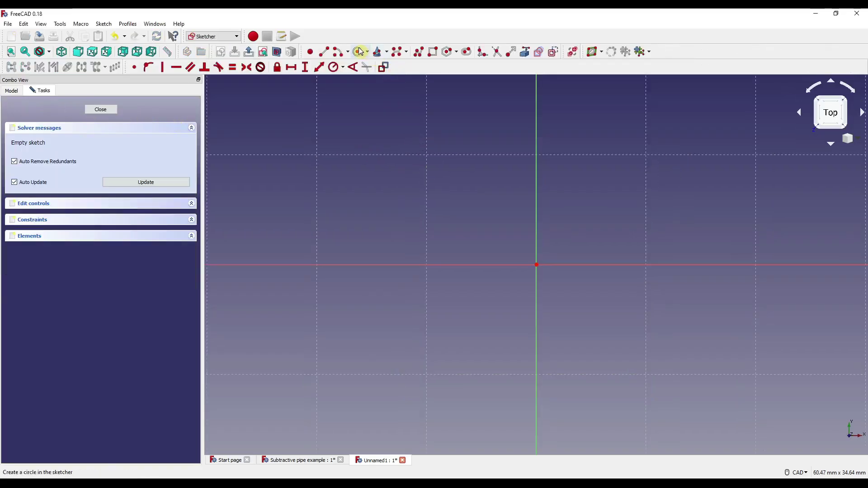
left_click(536, 264)
left_click(585, 322)
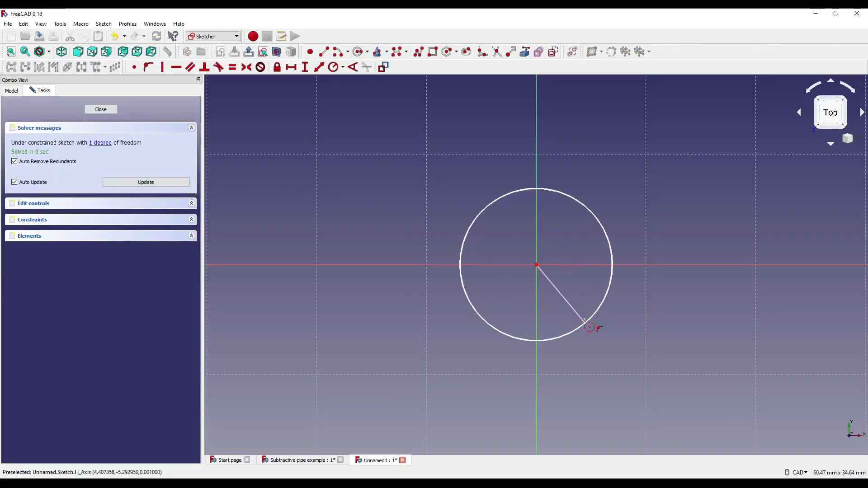
left_click(333, 67)
left_click(618, 225)
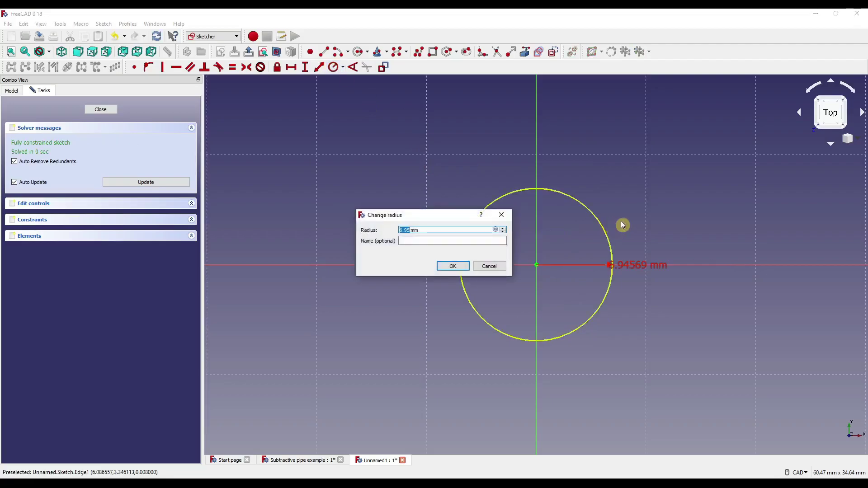
type("5")
key("Return")
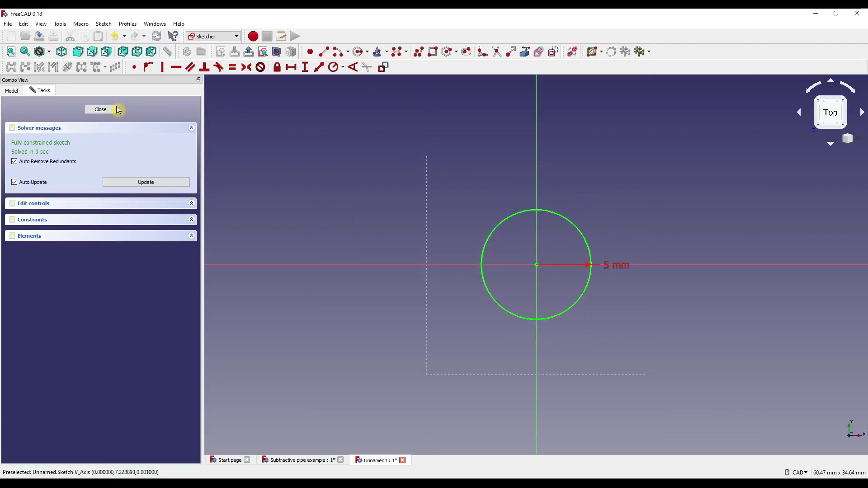
left_click(112, 109)
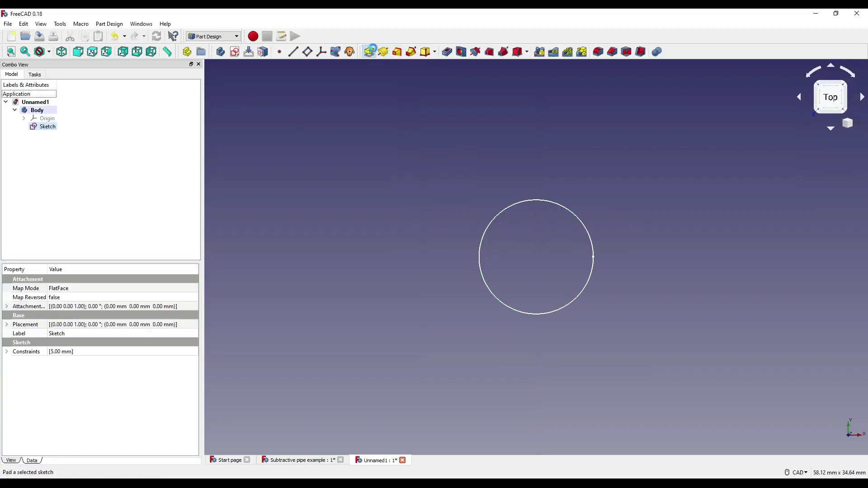
Pad the circle sketch into a solid cylinder.
left_click(369, 51)
left_click(89, 93)
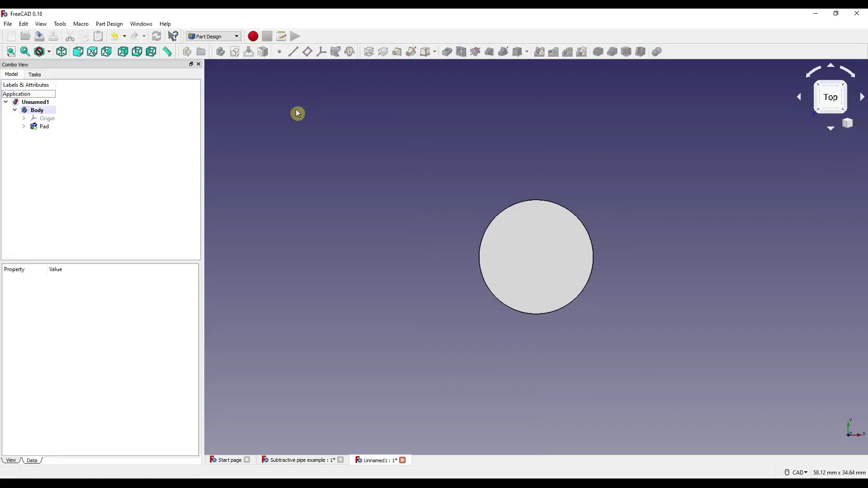
middle_click_drag(571, 372, 523, 301)
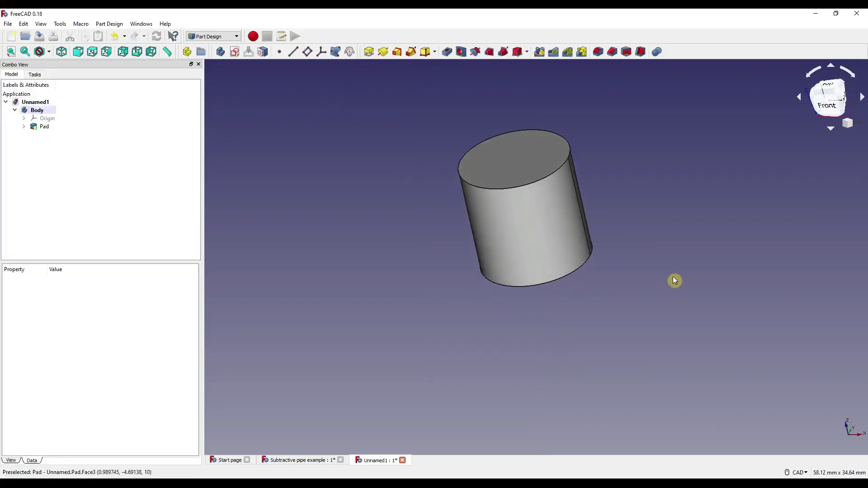
middle_click_drag(674, 280, 508, 267)
Chamfer the cylinder's selected face, view it isometrically, and bring up the thread chart.
left_click(496, 260)
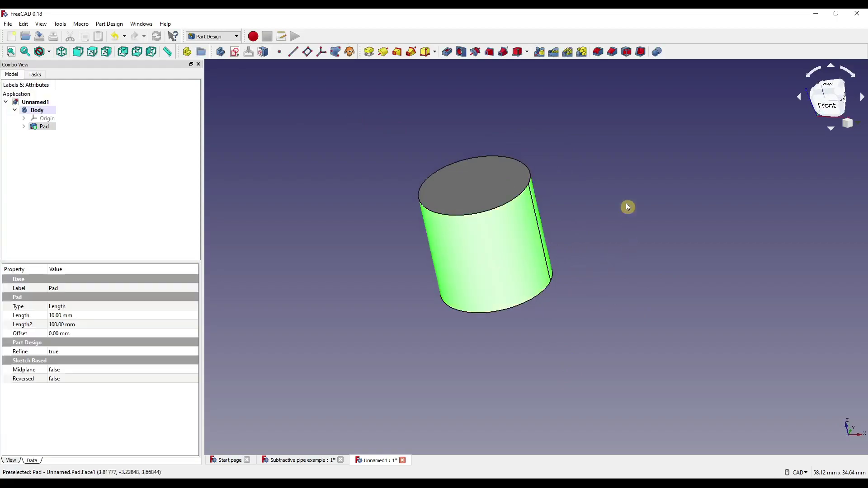
left_click(612, 52)
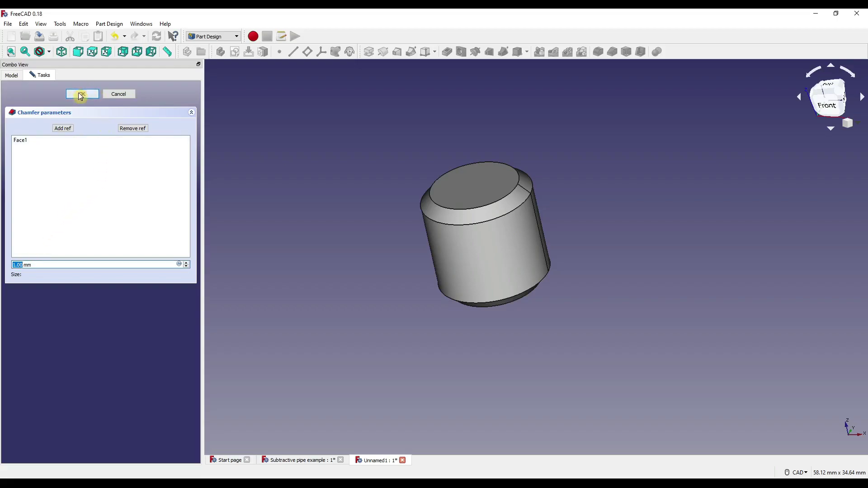
left_click(81, 94)
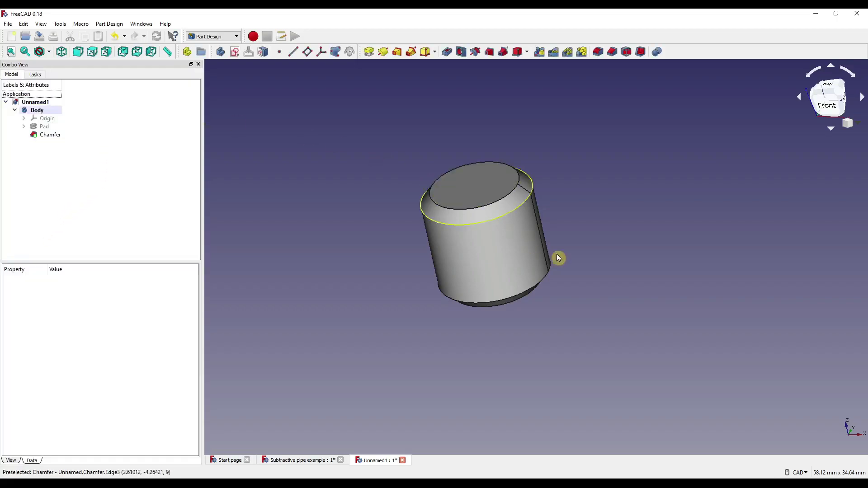
left_click(838, 95)
key("alt+Tab")
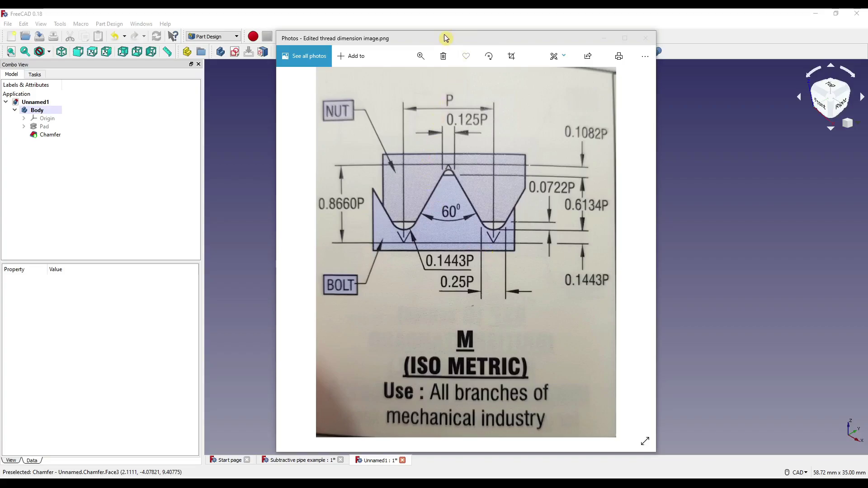
Move the Photos thread chart off the right side of the screen.
left_click_drag(445, 38, 867, 141)
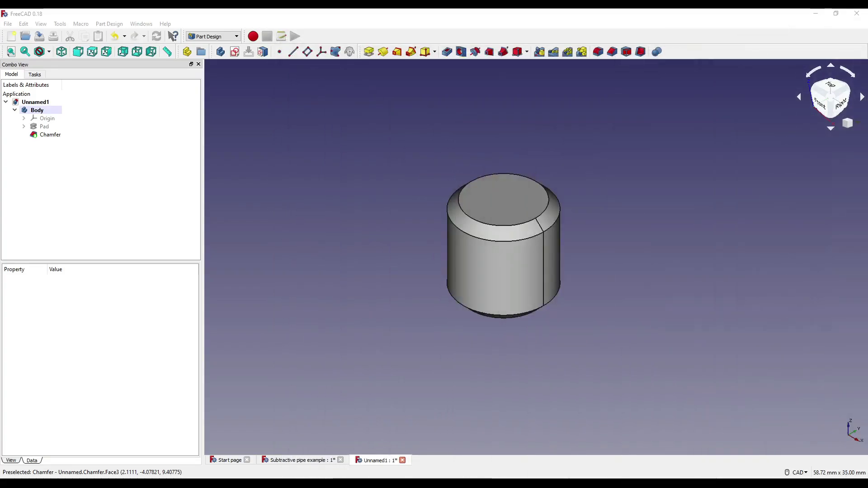
Start an XZ_Plane sketch with a horizontal line at vertical distance -2.5 mm.
left_click(235, 51)
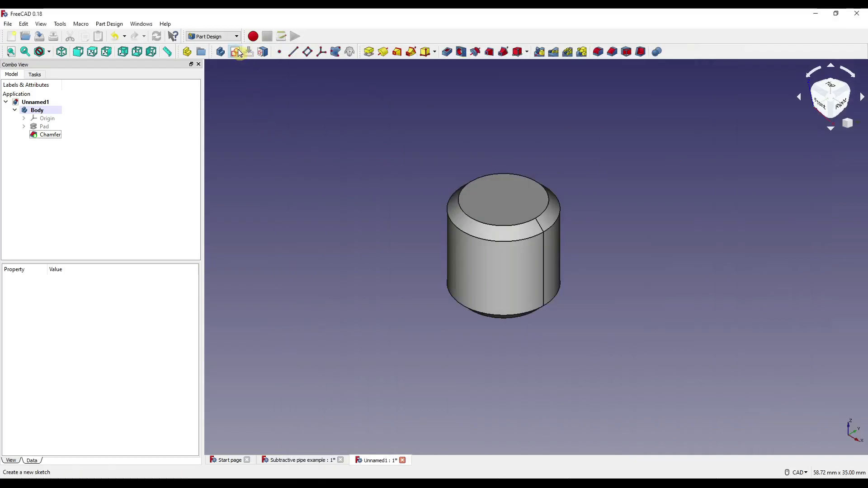
left_click(423, 132)
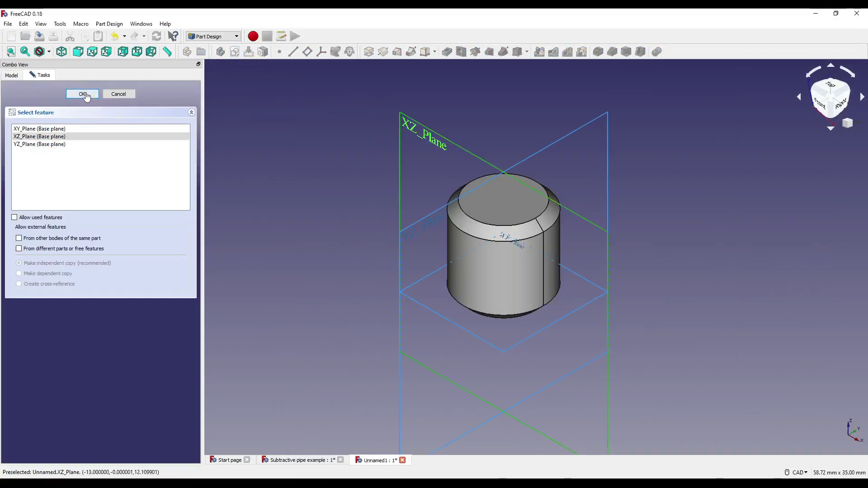
left_click(84, 95)
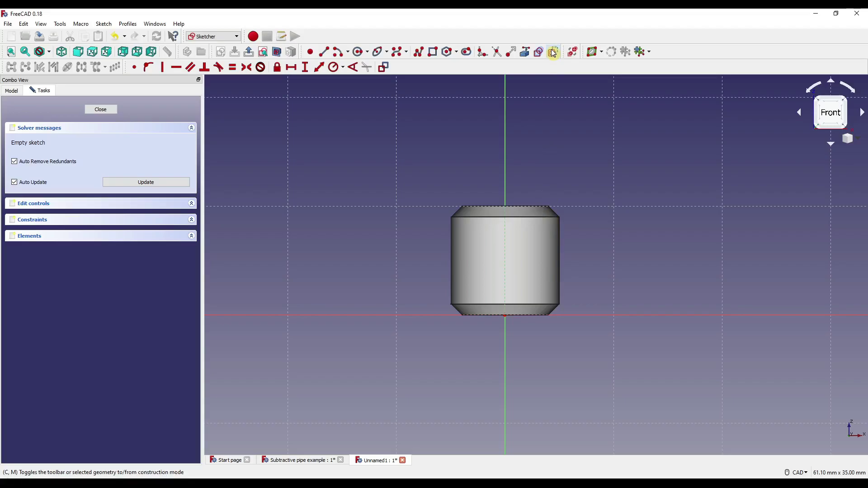
left_click(324, 51)
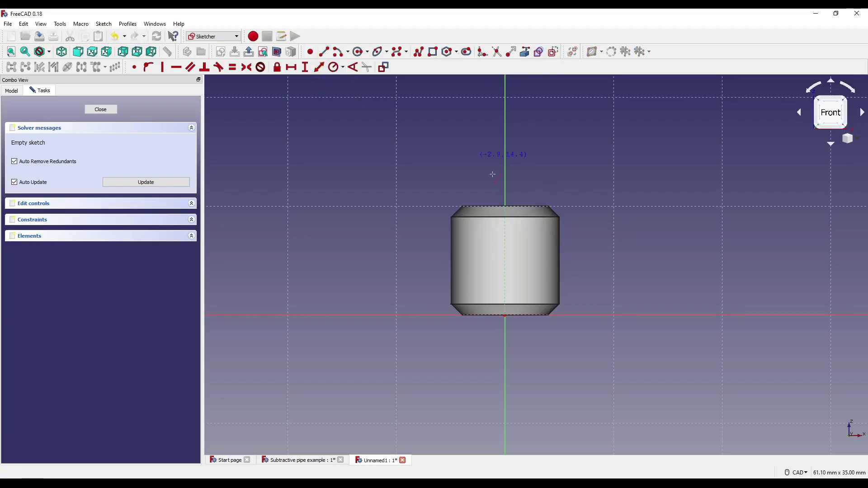
left_click(505, 358)
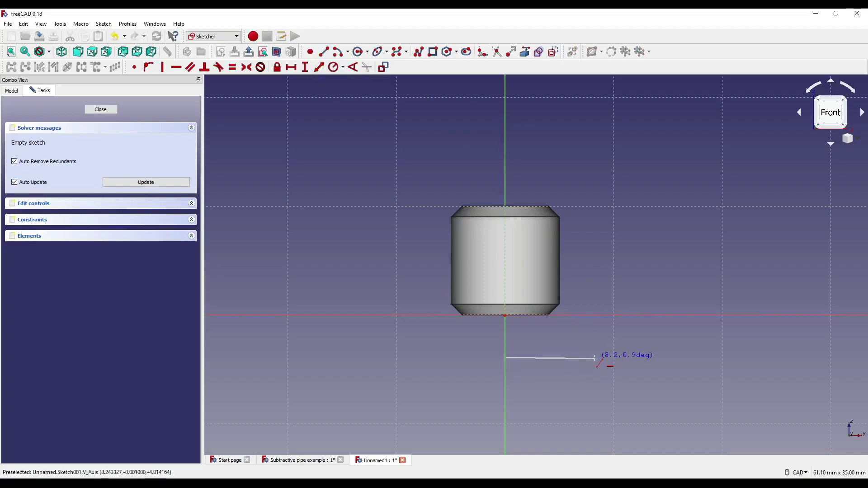
left_click(593, 358)
right_click(609, 372)
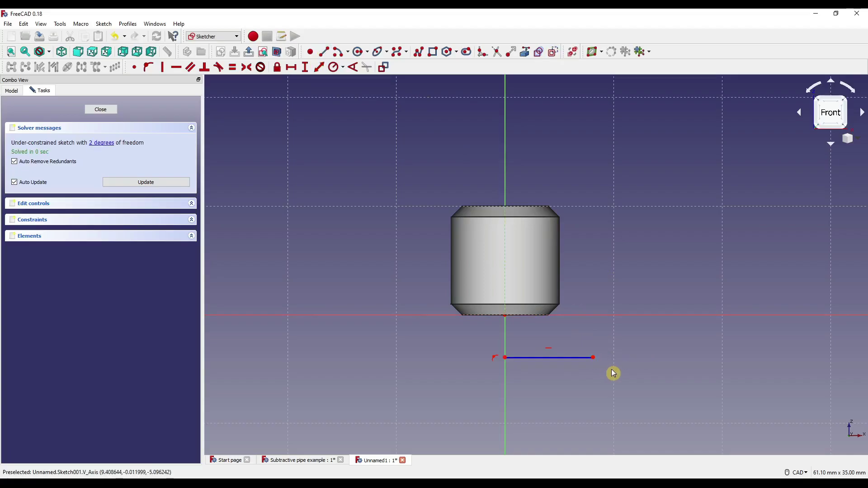
left_click(516, 361)
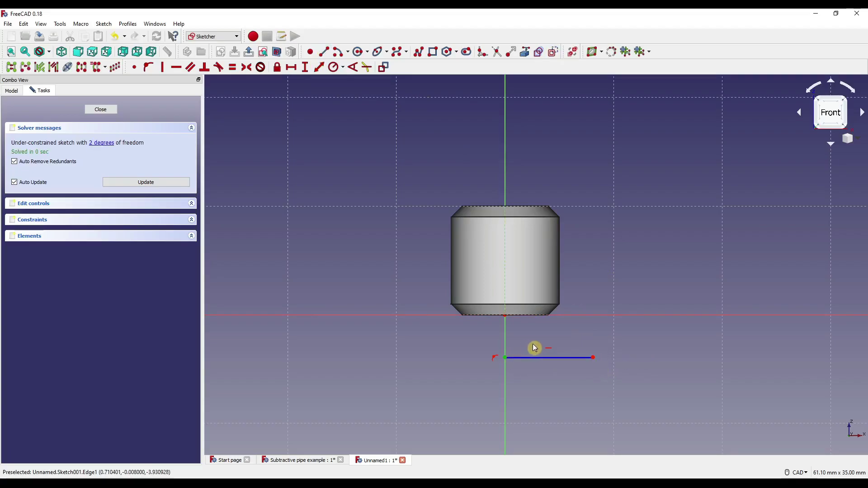
key("i")
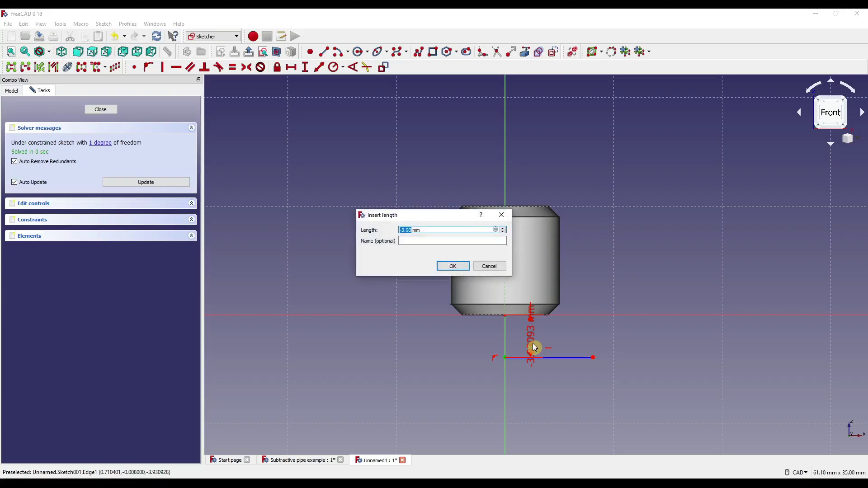
type("-2.5")
key("Return")
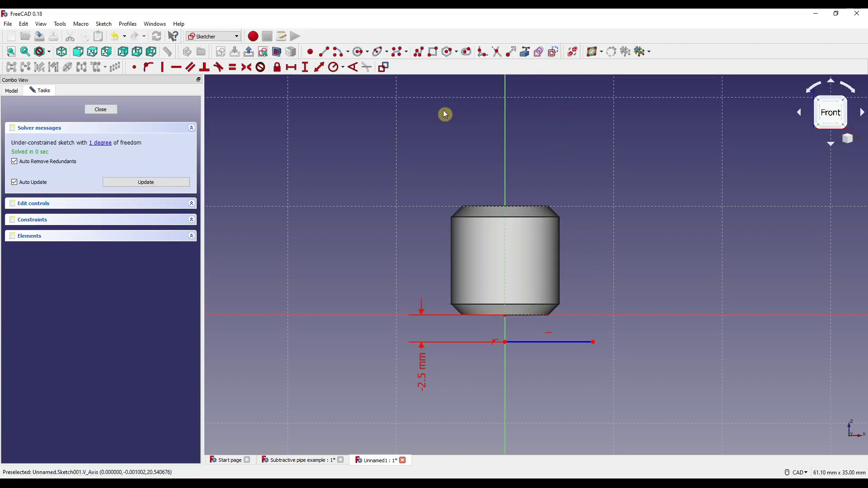
Draw a closed polyline triangle on the line and make its right side vertical.
left_click(420, 53)
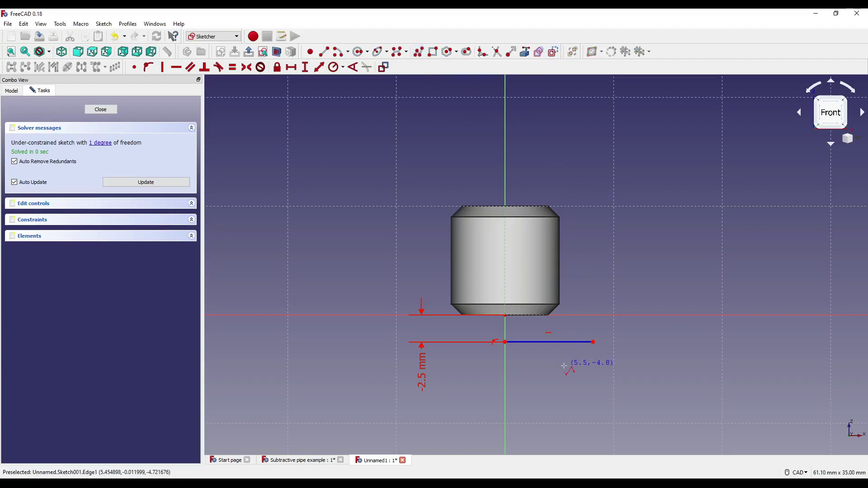
left_click(554, 342)
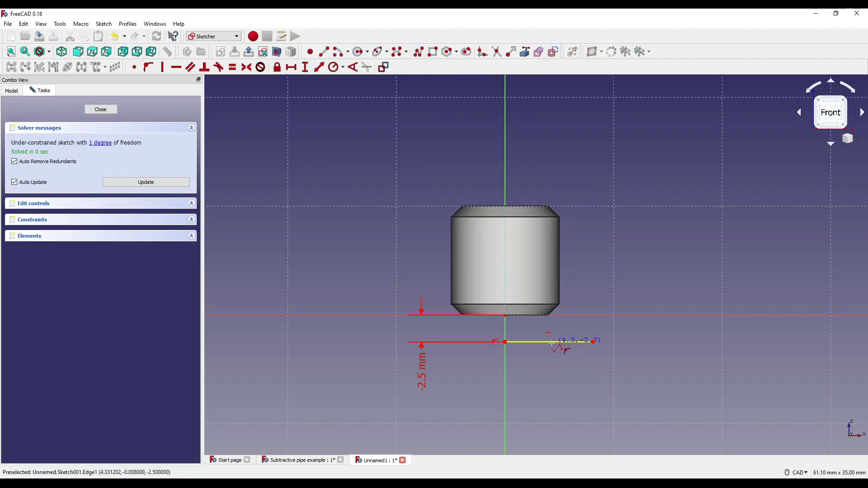
left_click(570, 331)
left_click(568, 361)
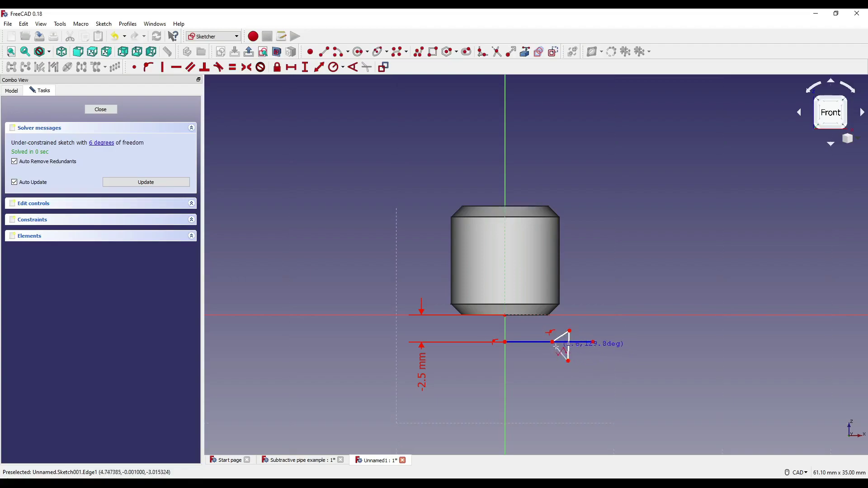
left_click(553, 342)
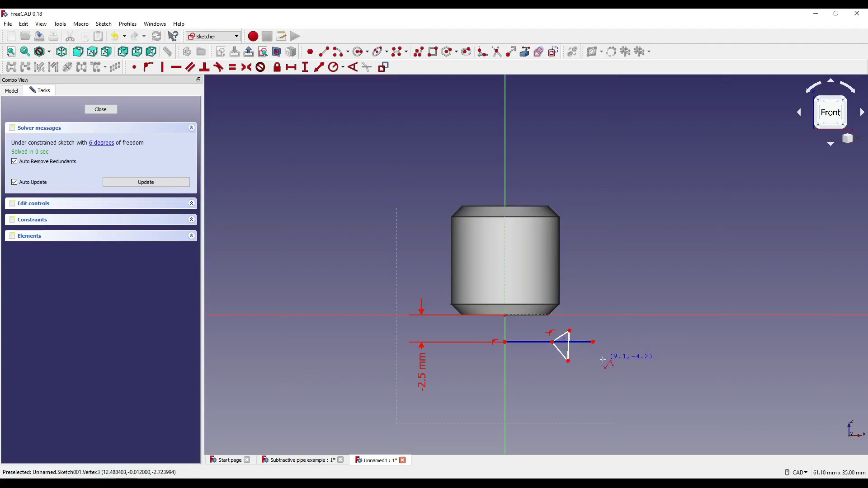
right_click(569, 359)
scroll(567, 357, "up", 6)
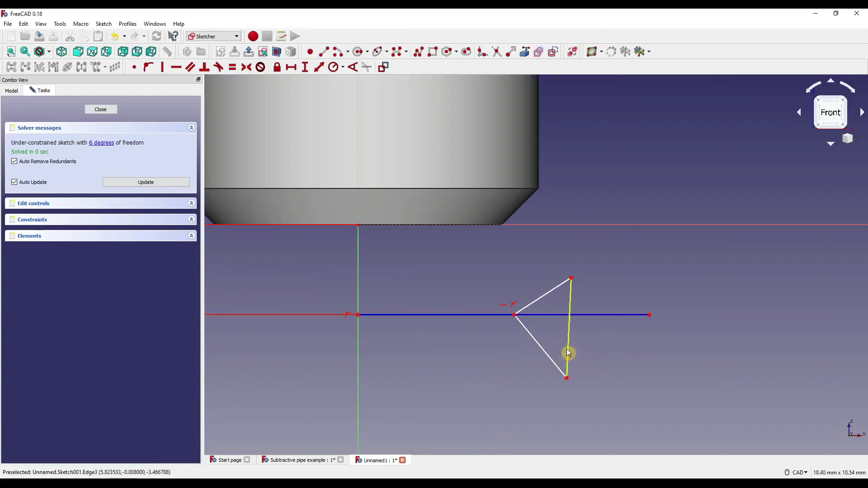
left_click(568, 353)
left_click(162, 67)
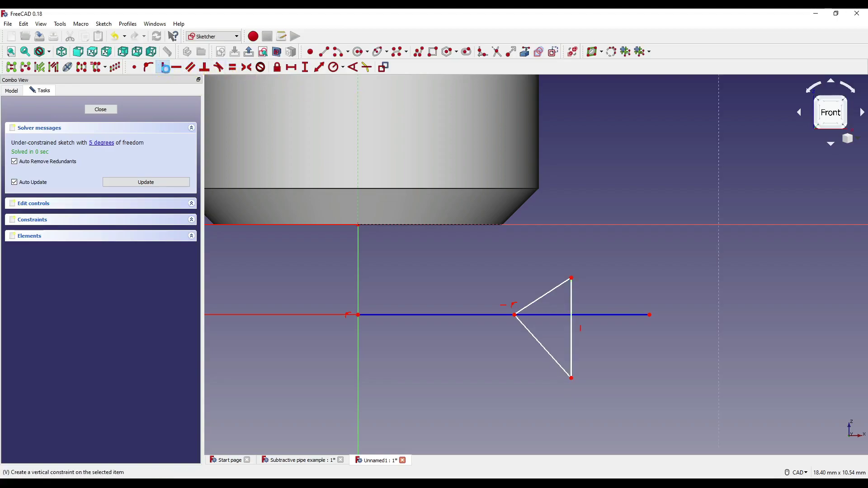
Constrain the triangle's top corner to a 5.5 mm horizontal distance.
left_click_drag(572, 378, 571, 358)
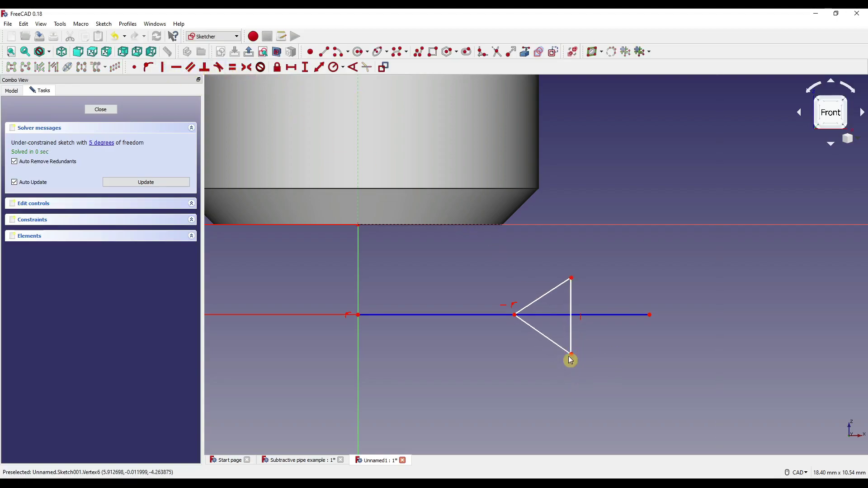
left_click(573, 279)
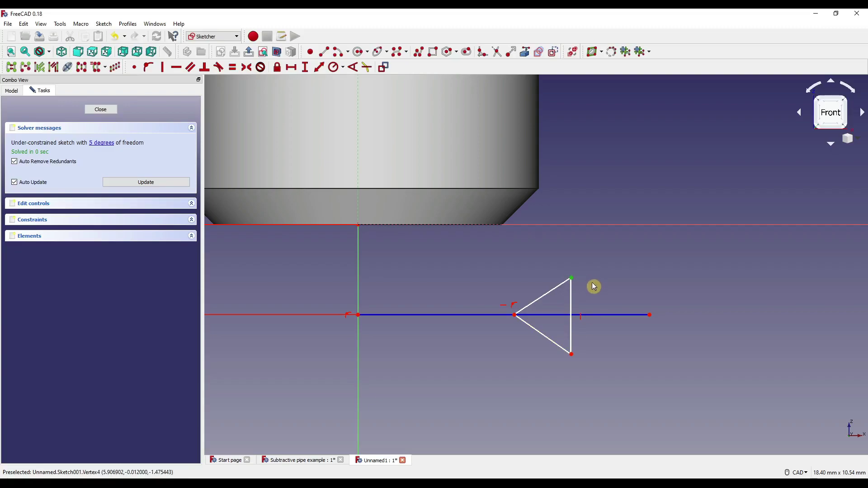
type("l")
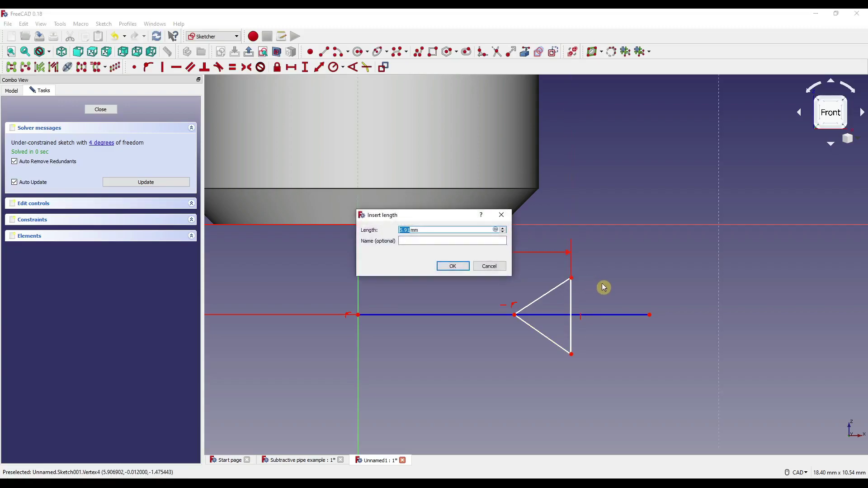
type("5.5")
key("Return")
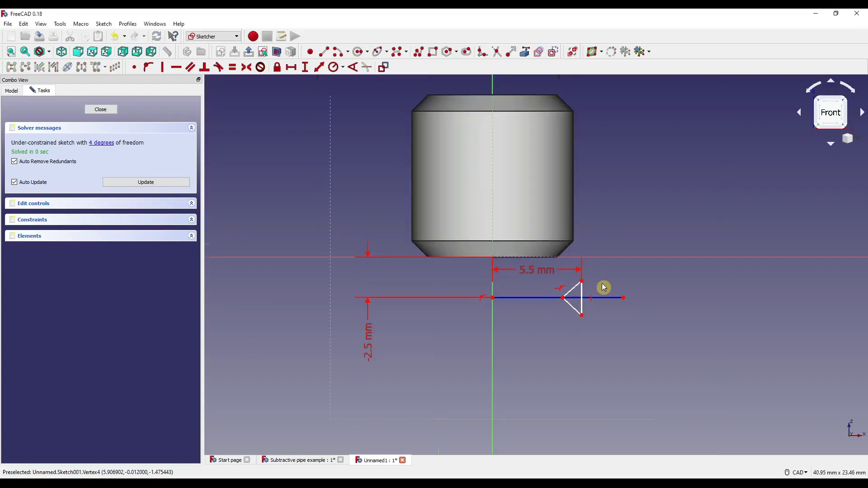
Set a 60° angle between the triangle's two diagonal edges.
scroll(601, 283, "down", 4)
scroll(550, 274, "up", 2)
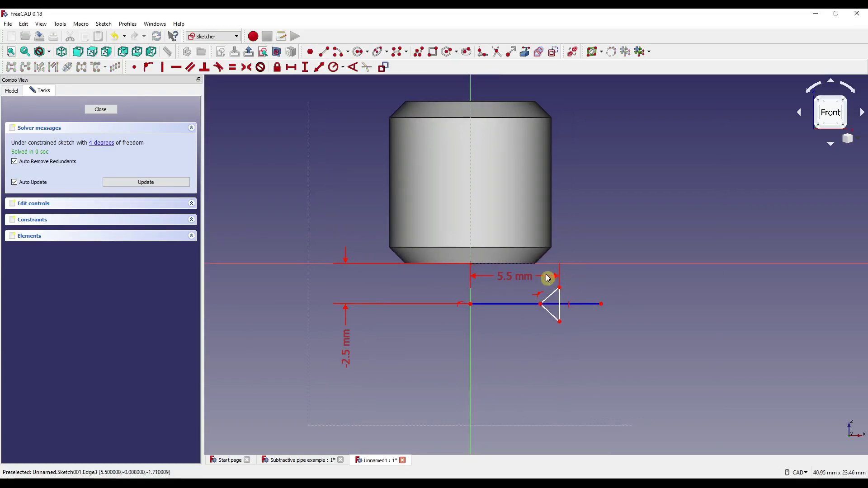
middle_click_drag(586, 235, 540, 282)
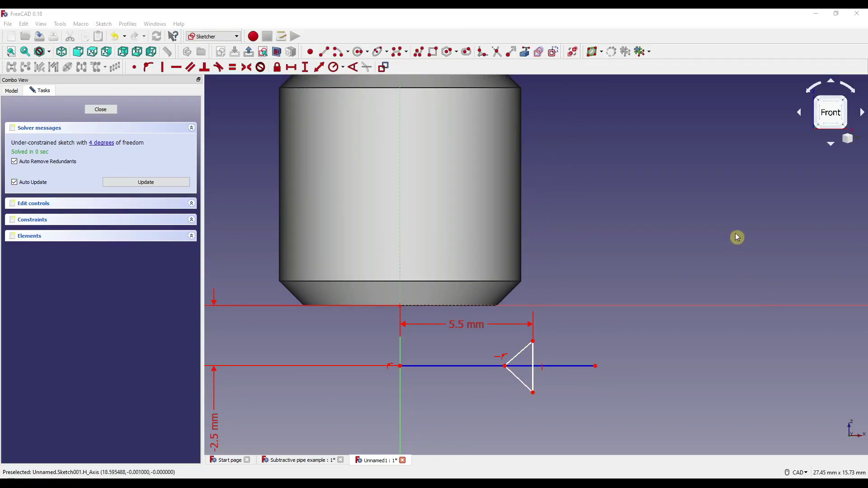
left_click(521, 352)
left_click(522, 383)
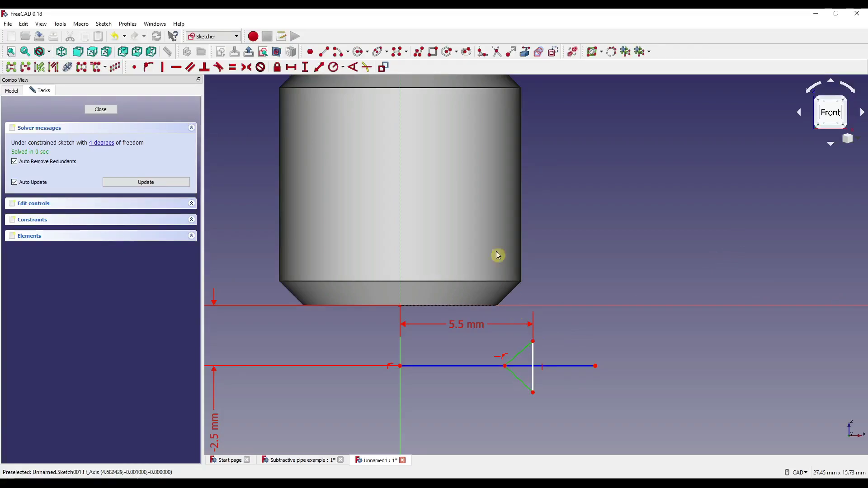
left_click(353, 67)
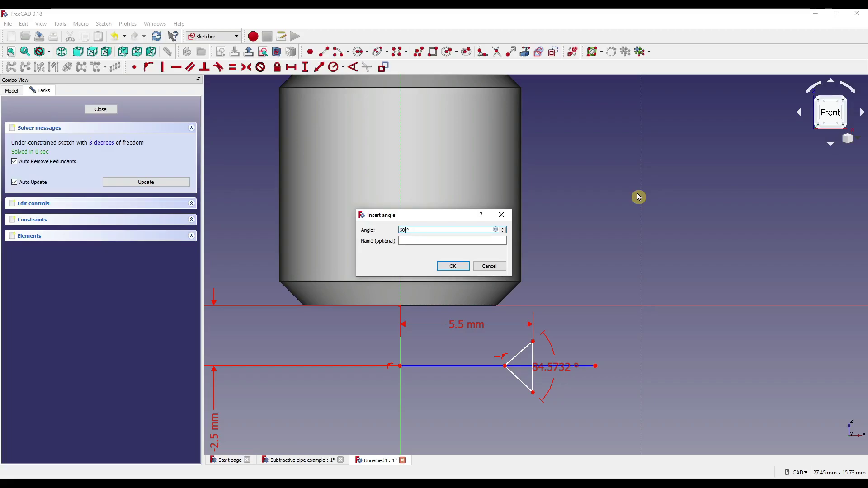
key("Return")
Constrain the top and bottom corners symmetric about the horizontal axis.
scroll(566, 271, "up", 4)
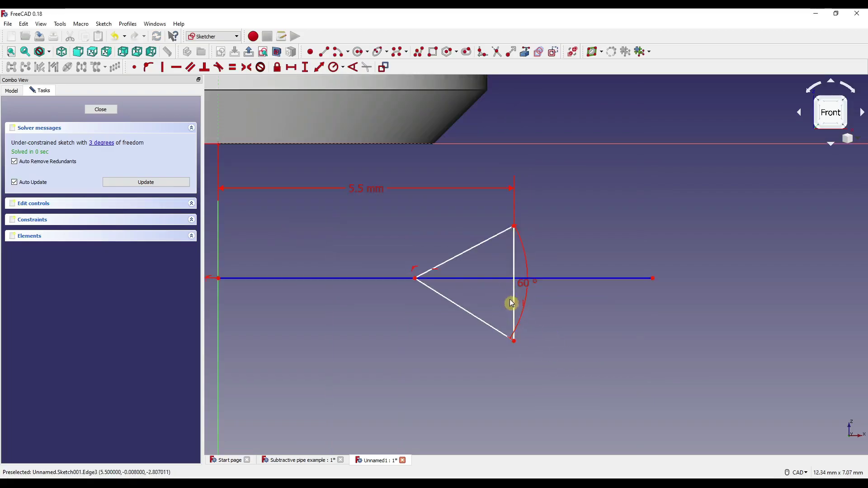
left_click(516, 342)
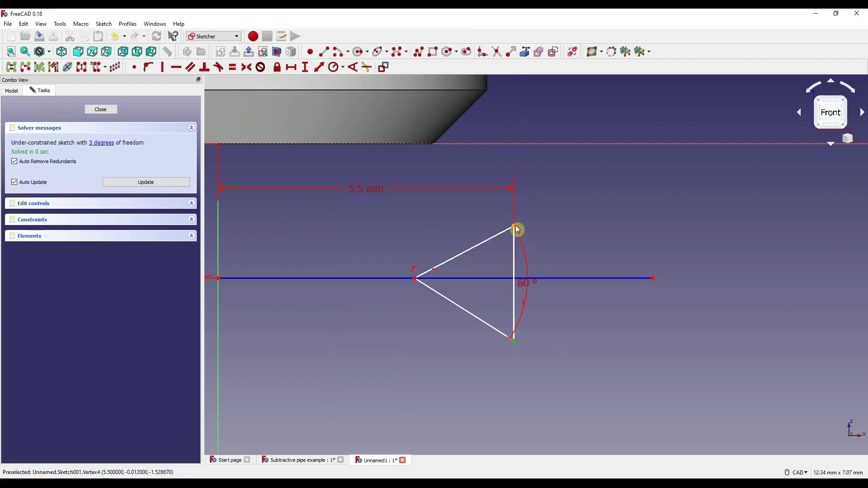
left_click(514, 226)
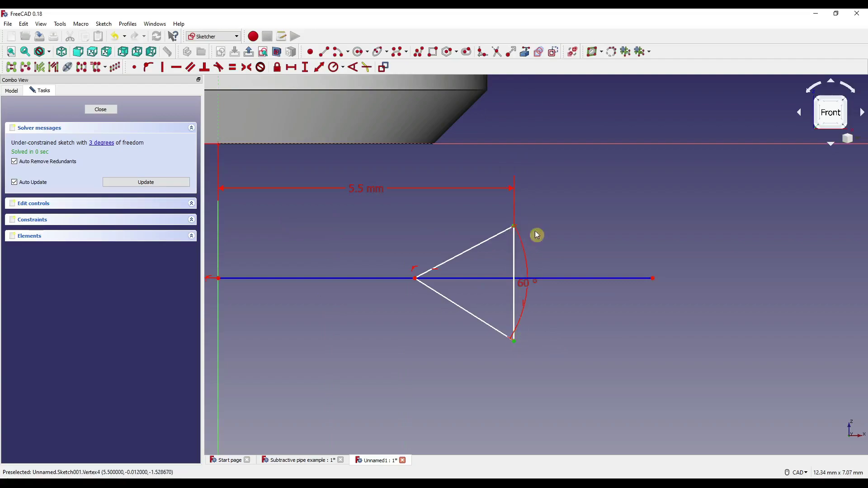
left_click(545, 283)
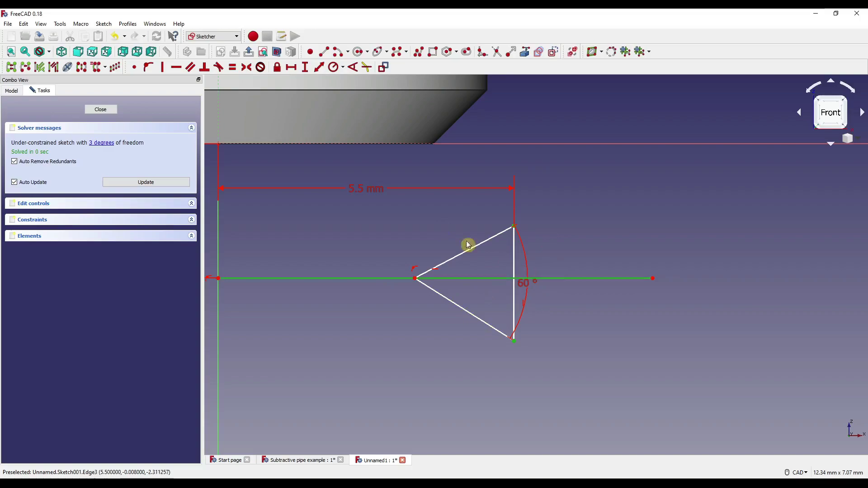
left_click(247, 67)
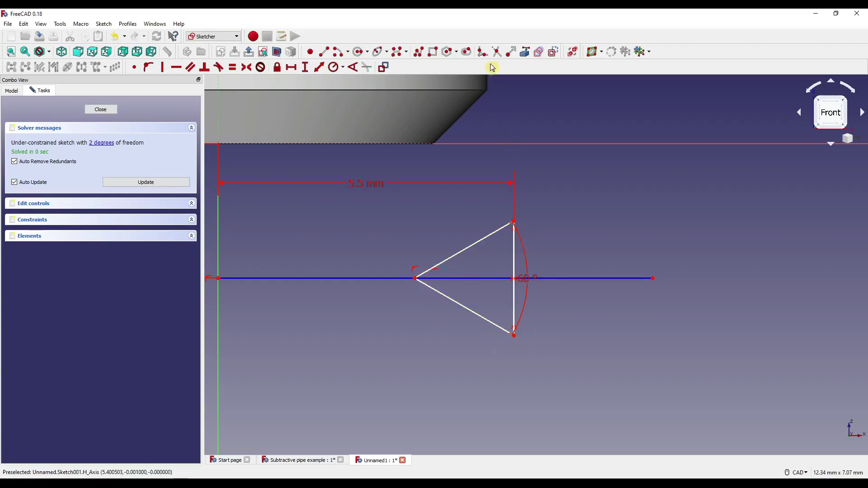
Fillet the triangle's left tip and constrain the arc radius to 0.2 mm.
left_click(483, 51)
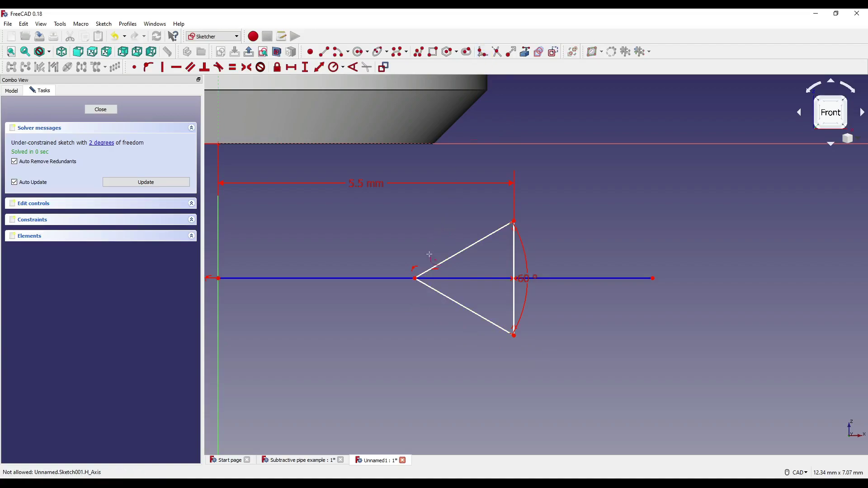
left_click(435, 269)
left_click(430, 287)
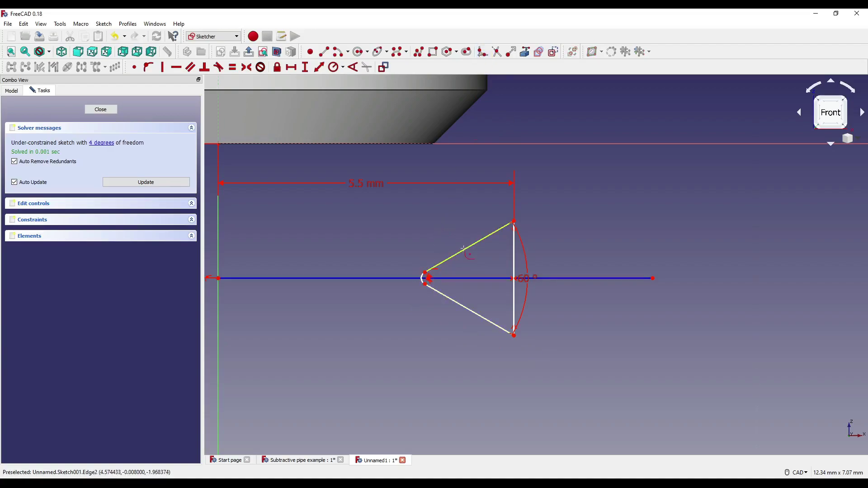
scroll(427, 286, "up", 6)
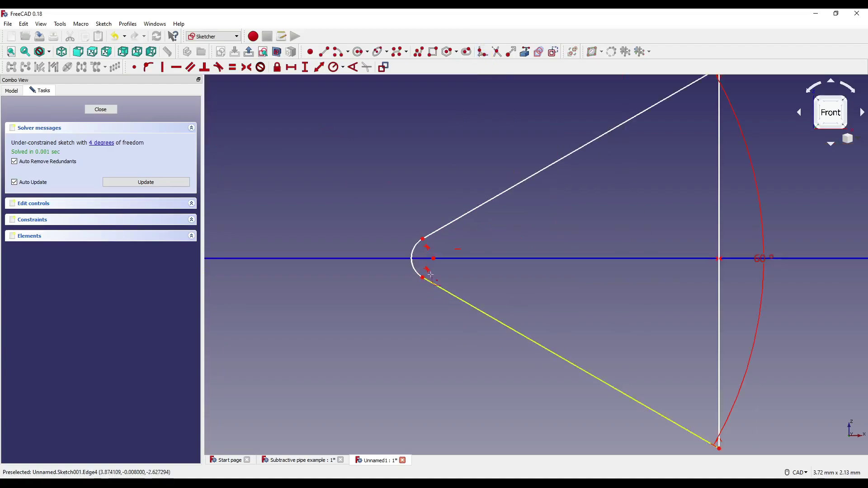
left_click(413, 253)
left_click(336, 67)
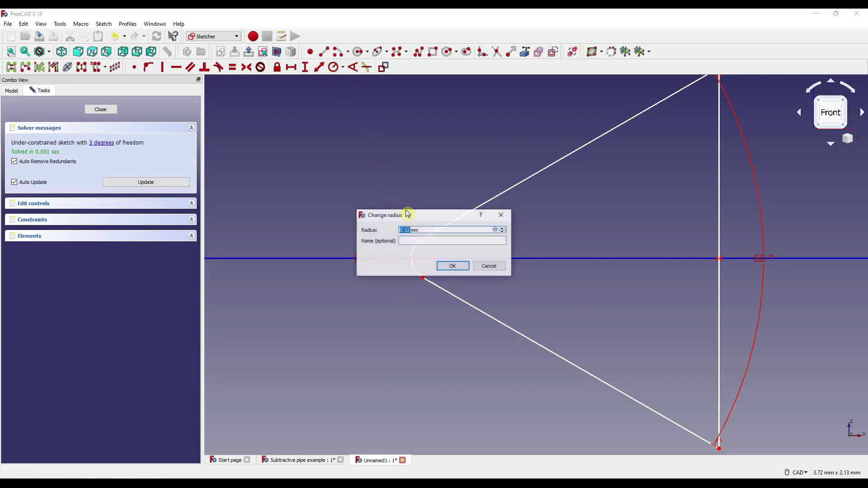
type("0.2")
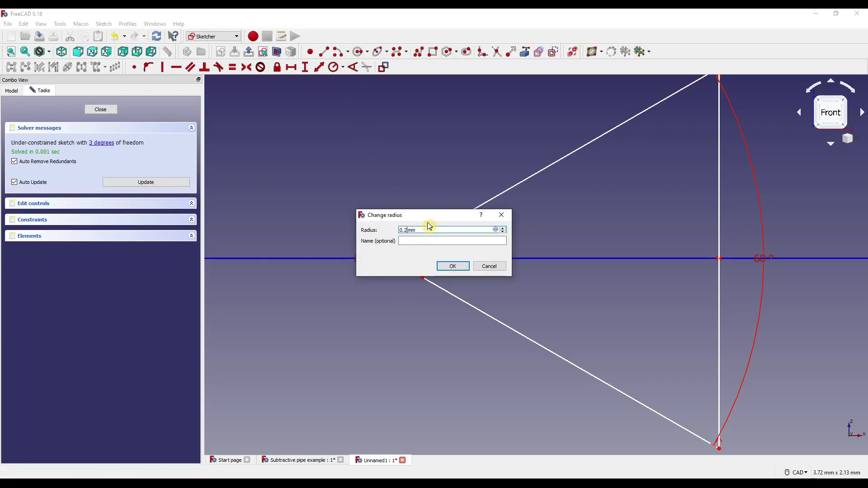
key("Return")
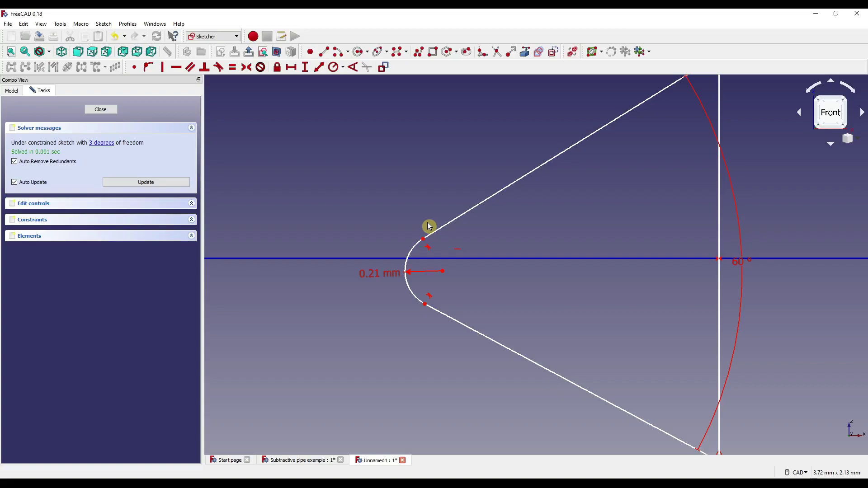
Give the fillet arc's centre a 0.21 mm horizontal distance.
left_click(443, 272)
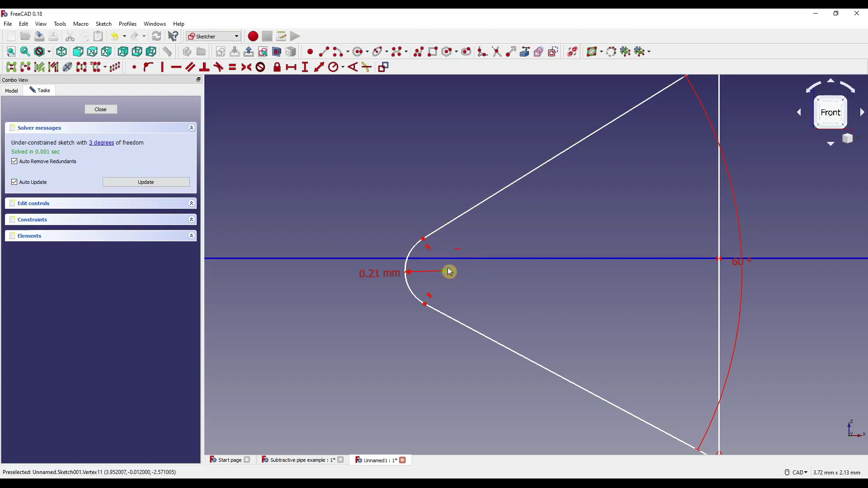
key("l")
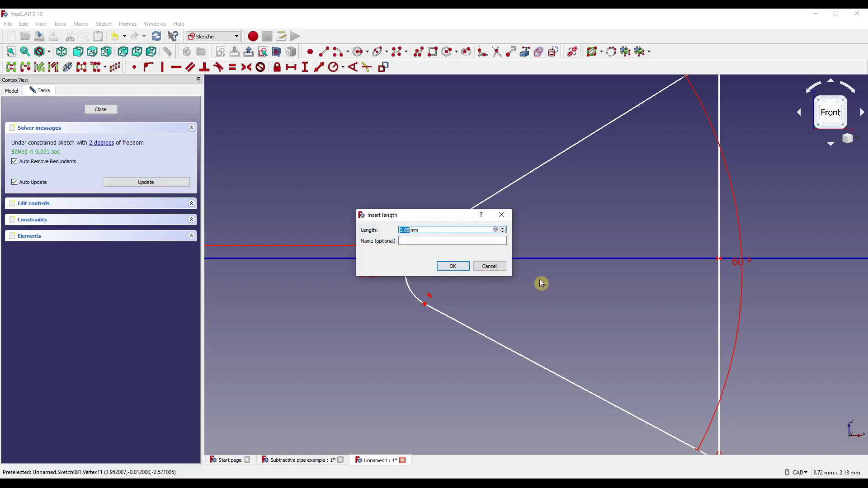
type("0.21")
key("Return")
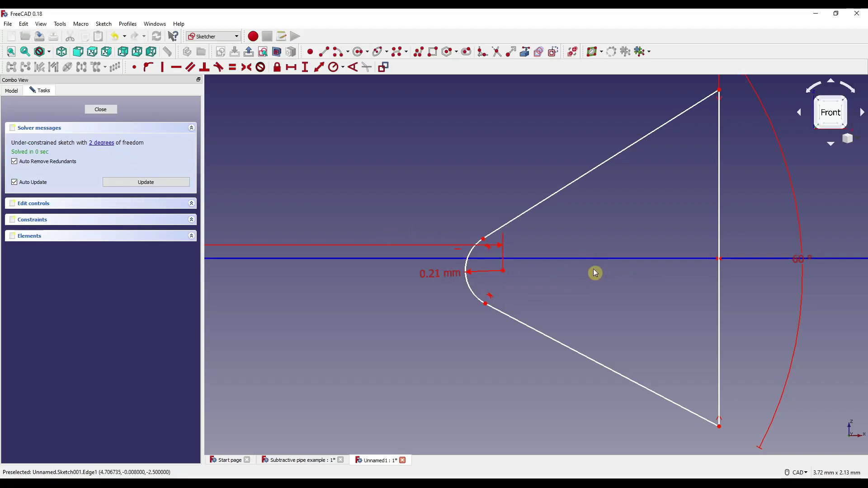
Add a Symmetric constraint to fully constrain the profile and close the sketch.
scroll(595, 273, "down", 6)
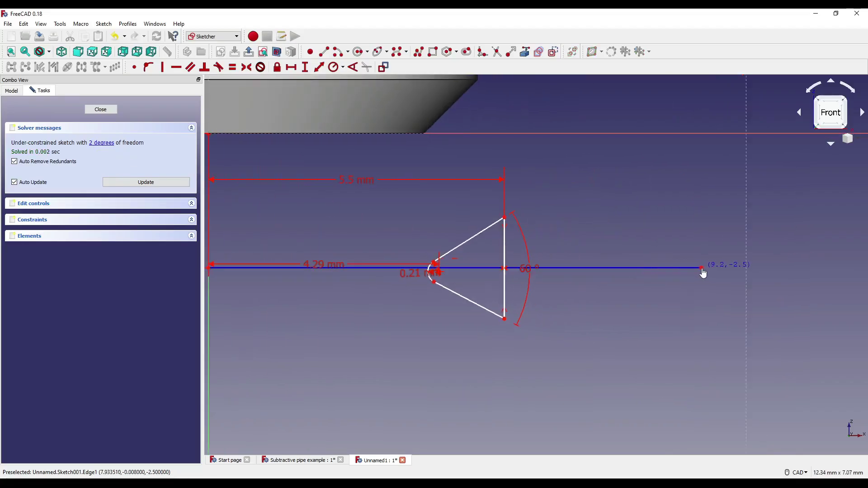
middle_click_drag(497, 297, 583, 289)
scroll(543, 279, "up", 2)
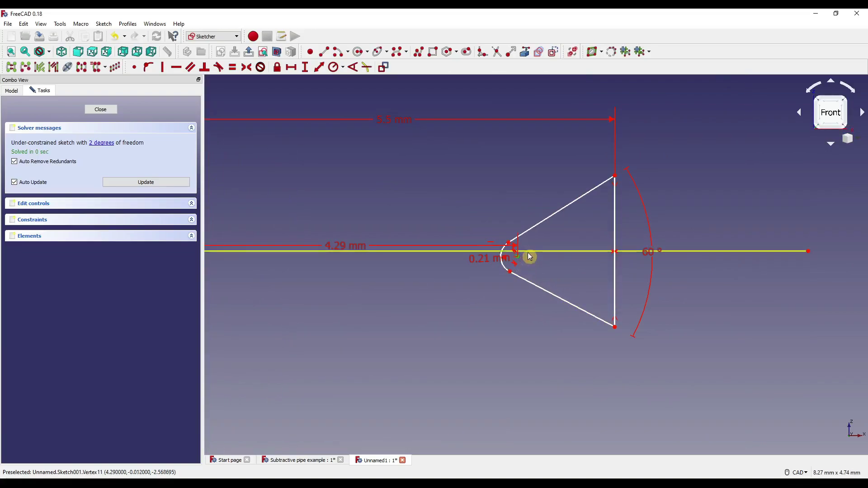
scroll(522, 262, "down", 3)
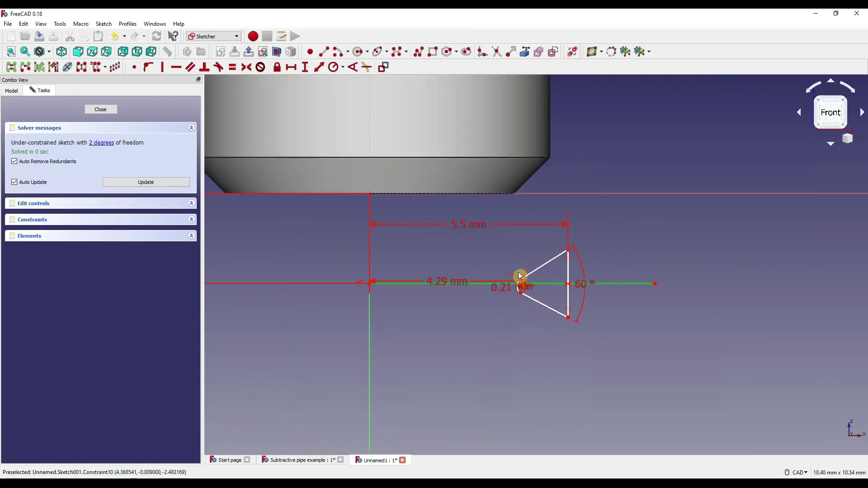
left_click(246, 67)
middle_click_drag(538, 288, 497, 277)
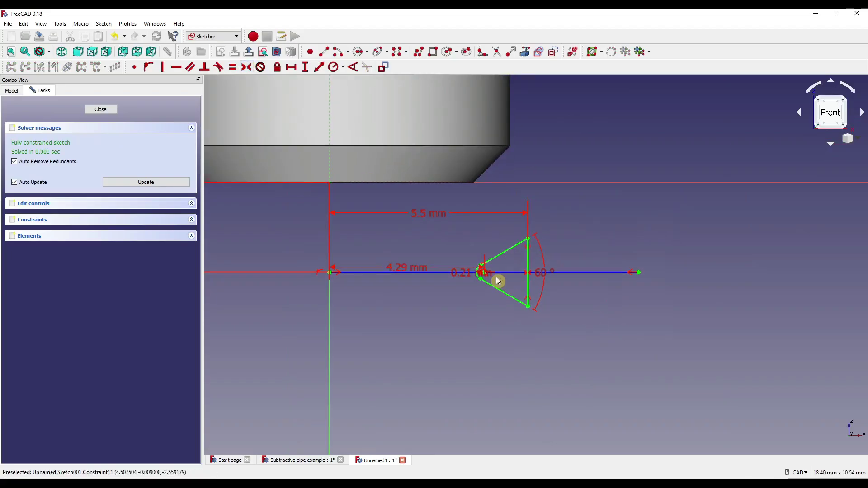
left_click(100, 109)
Switch to the front view and change to the Part workbench.
scroll(534, 271, "down", 2)
key("1")
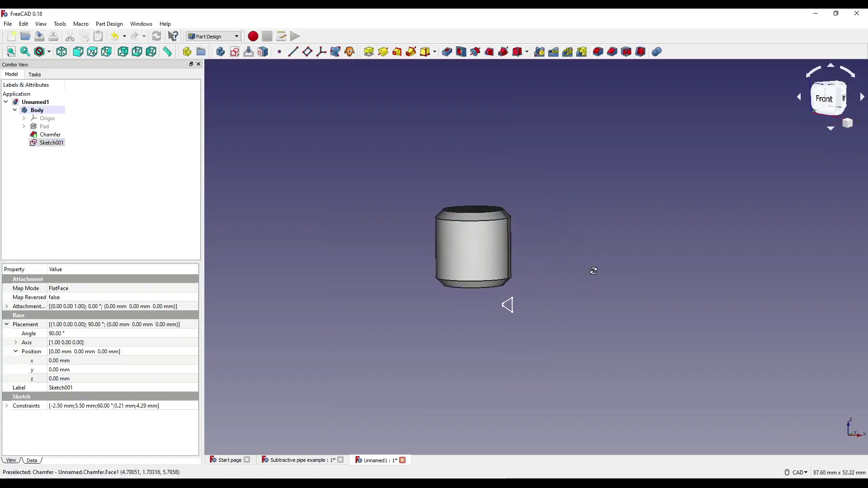
scroll(500, 304, "up", 4)
scroll(514, 312, "down", 3)
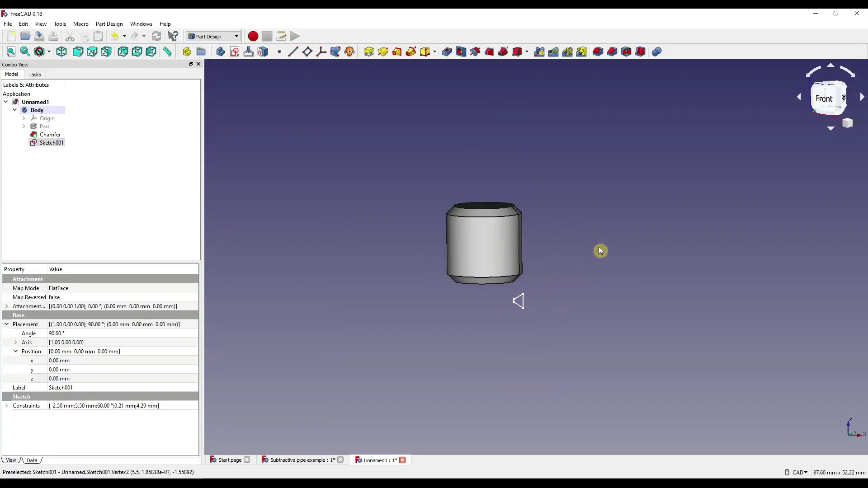
left_click(476, 171)
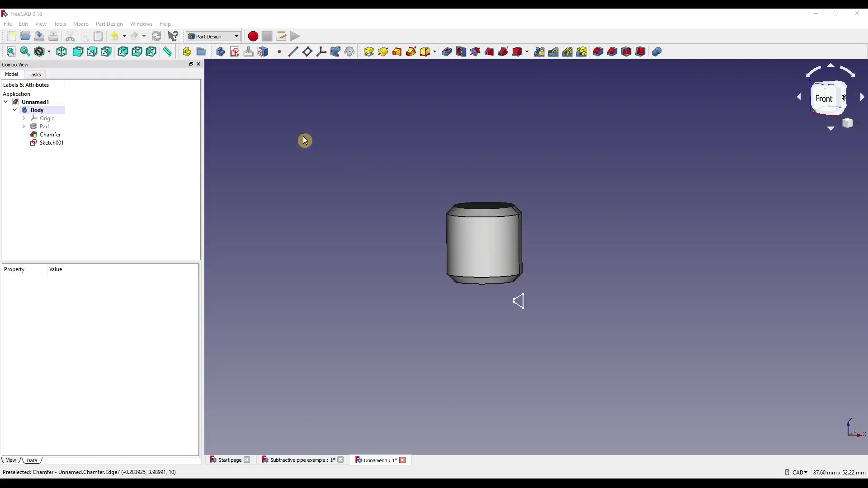
left_click(208, 37)
left_click(208, 118)
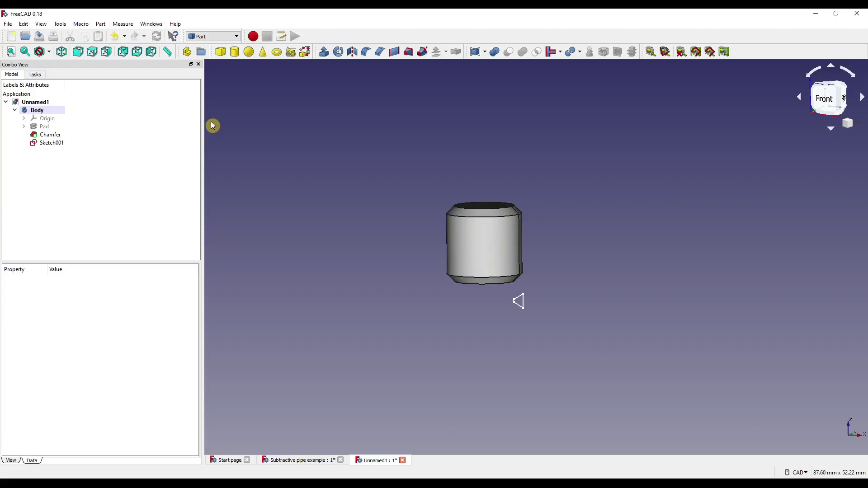
Create a right-handed Helix primitive with pitch 1.5 mm, height 15 mm and radius 5 mm.
left_click(292, 55)
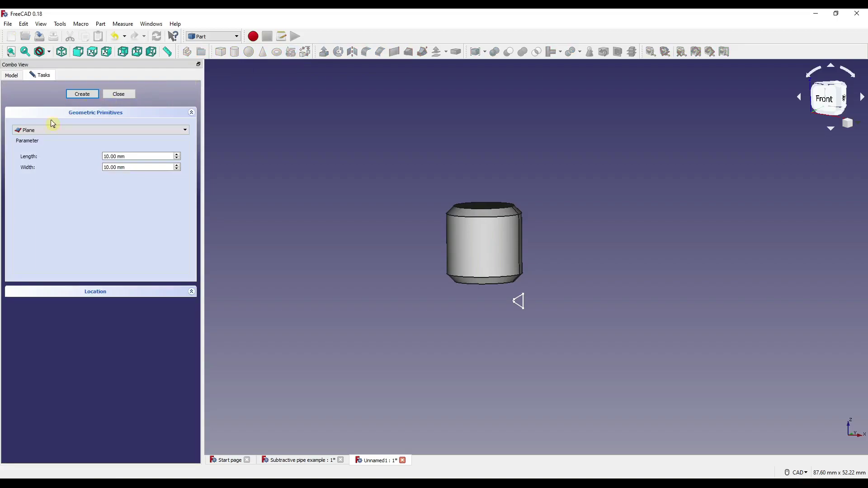
left_click(52, 131)
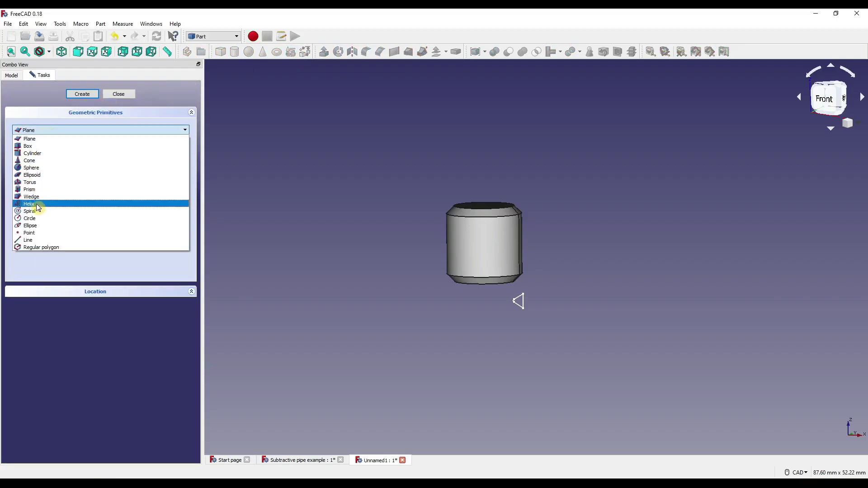
left_click(38, 208)
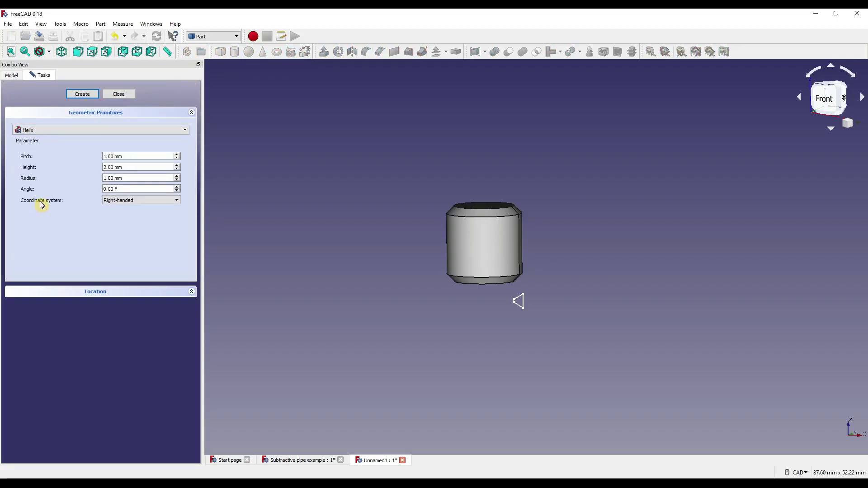
key("Tab")
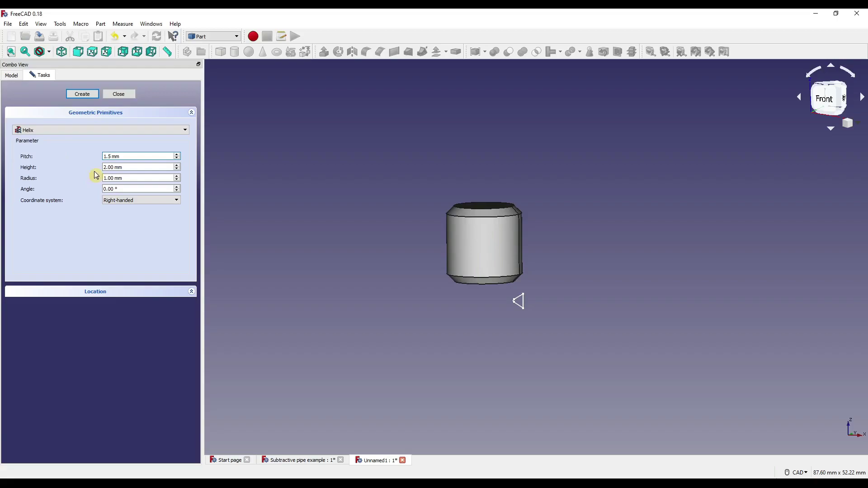
double_click(114, 167)
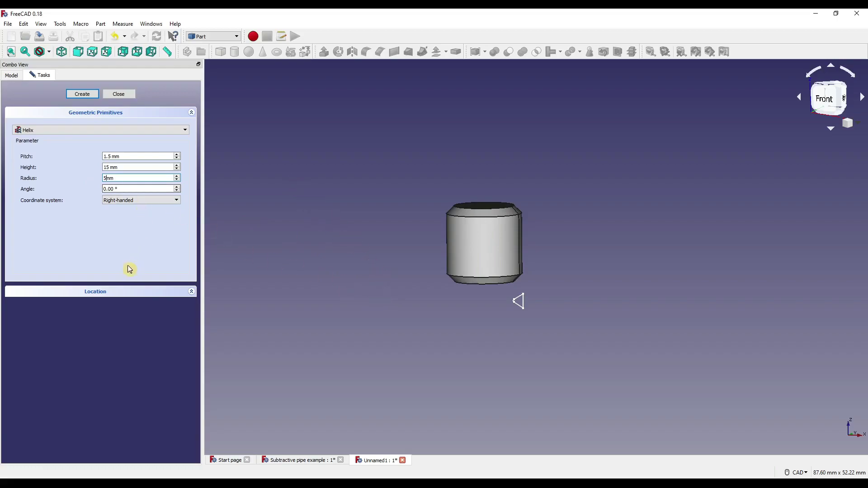
left_click(144, 203)
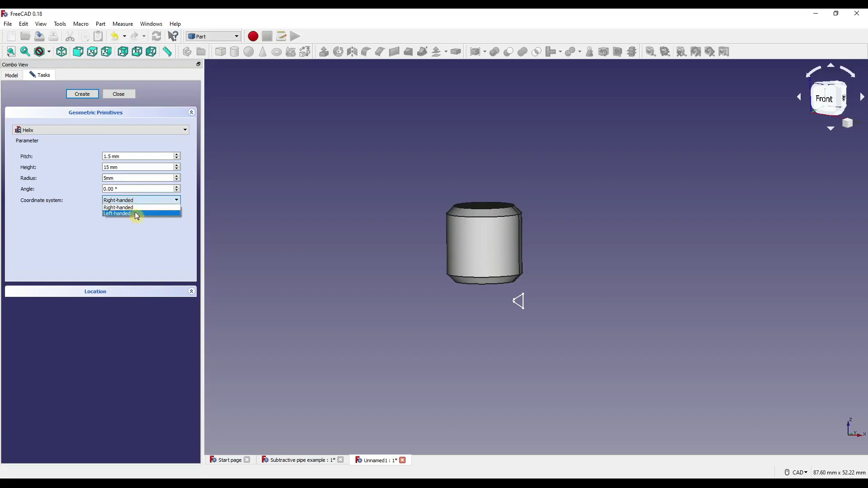
left_click(132, 207)
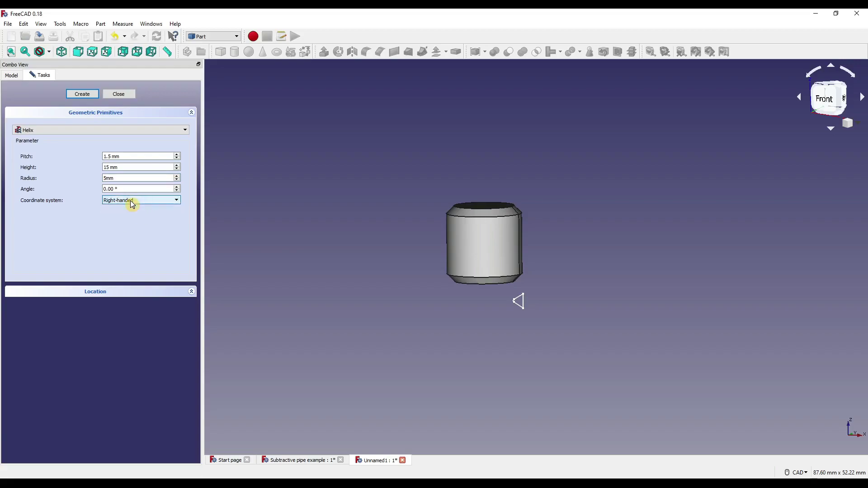
left_click(86, 95)
scroll(485, 210, "up", 4)
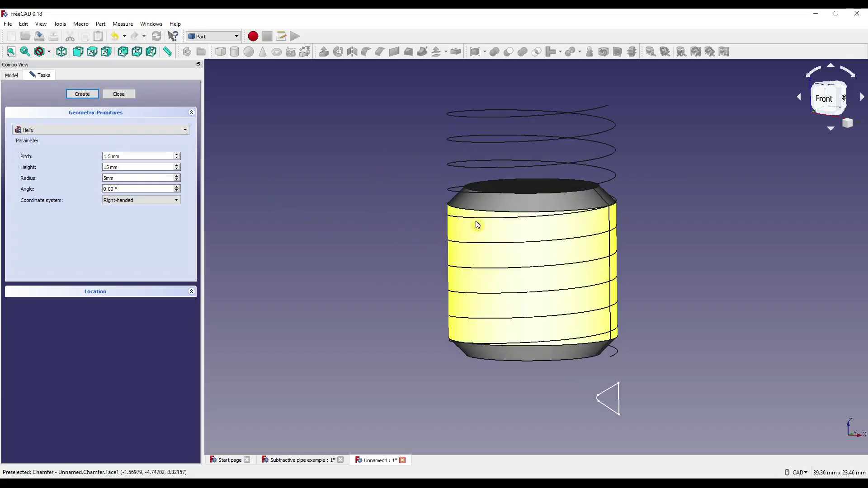
Close the primitives panel and return to the Part Design workbench.
left_click(117, 95)
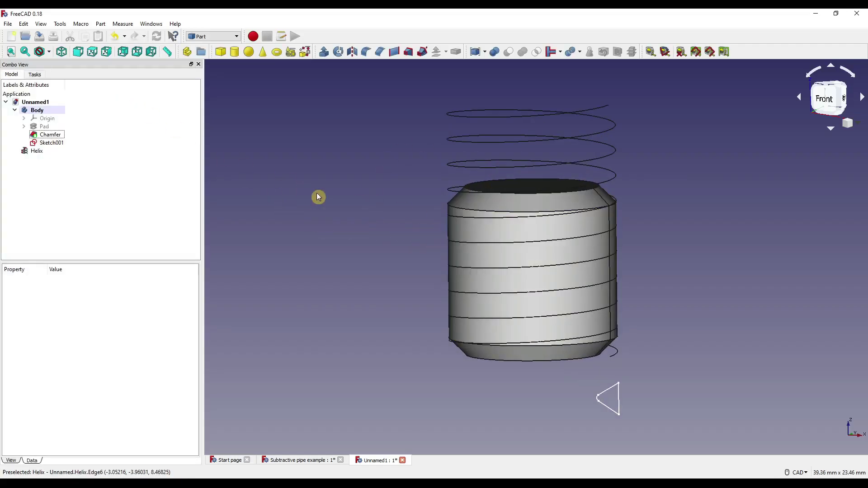
left_click(218, 39)
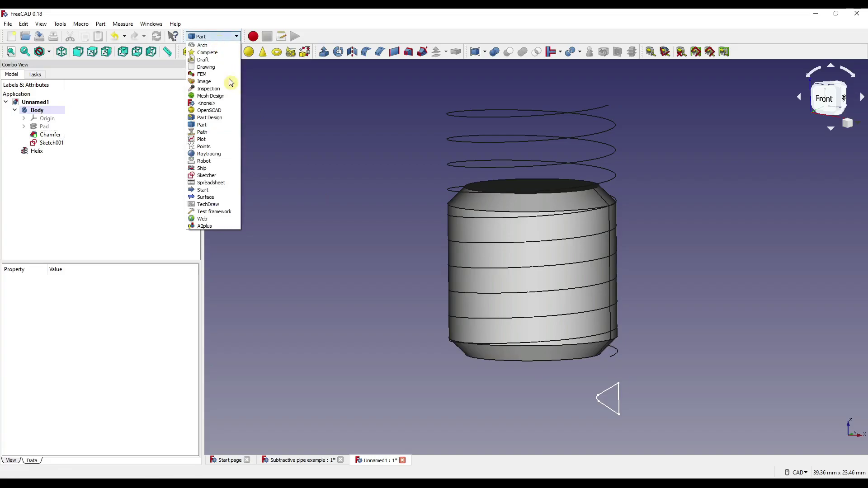
left_click(225, 121)
left_click(11, 75)
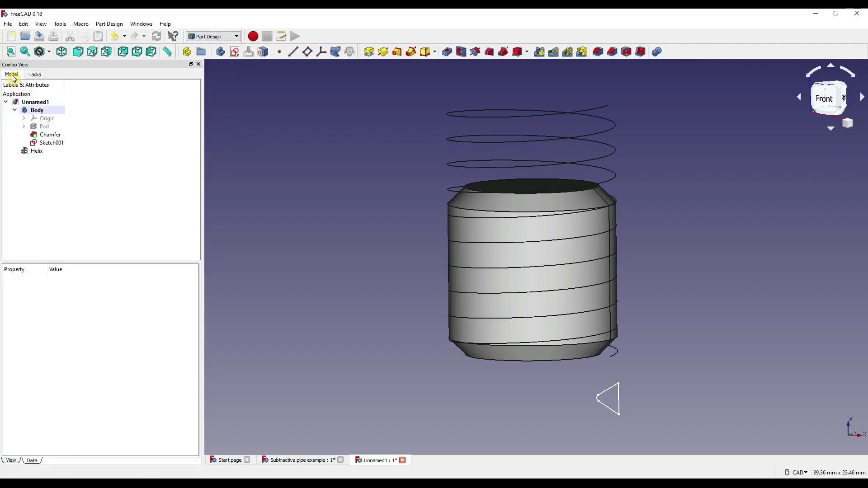
Set the Helix placement z position to -2.5 mm and view the model from the front.
left_click(38, 151)
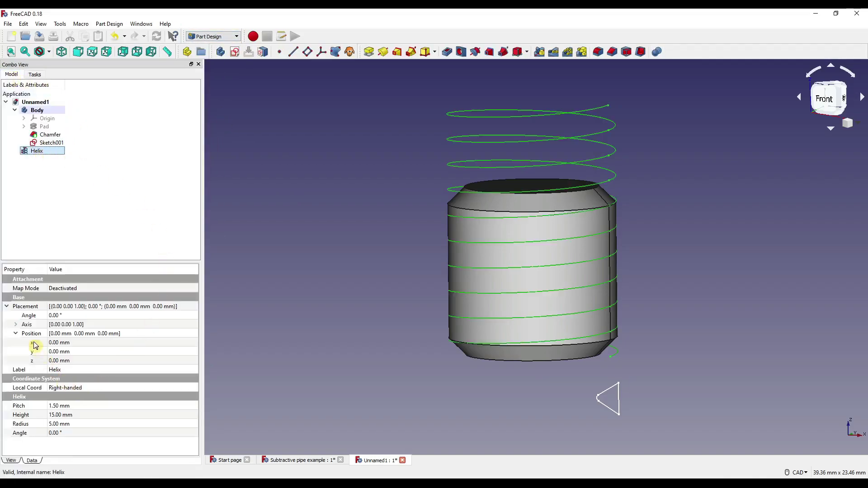
left_click(56, 362)
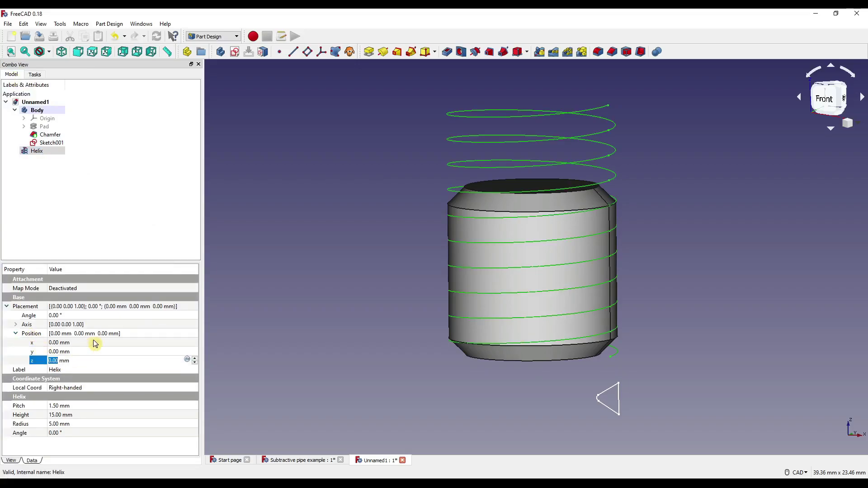
type("-2.5")
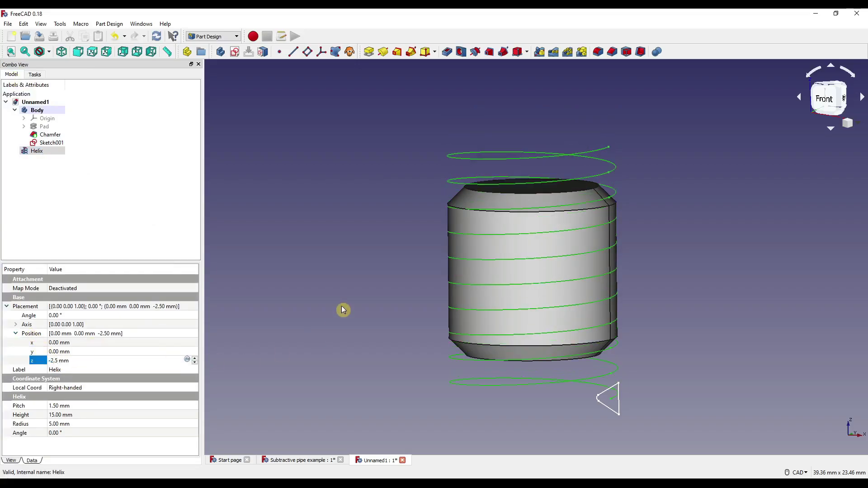
scroll(351, 313, "down", 2)
left_click(351, 313)
left_click(829, 99)
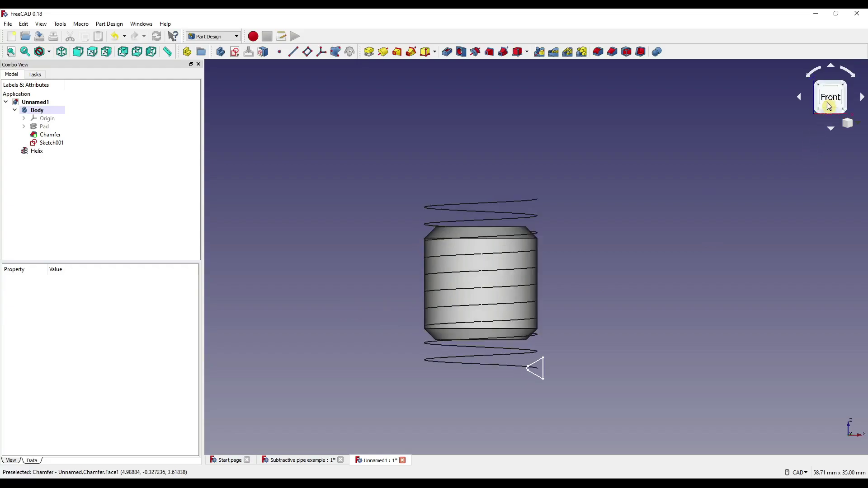
middle_click_drag(509, 312, 511, 264)
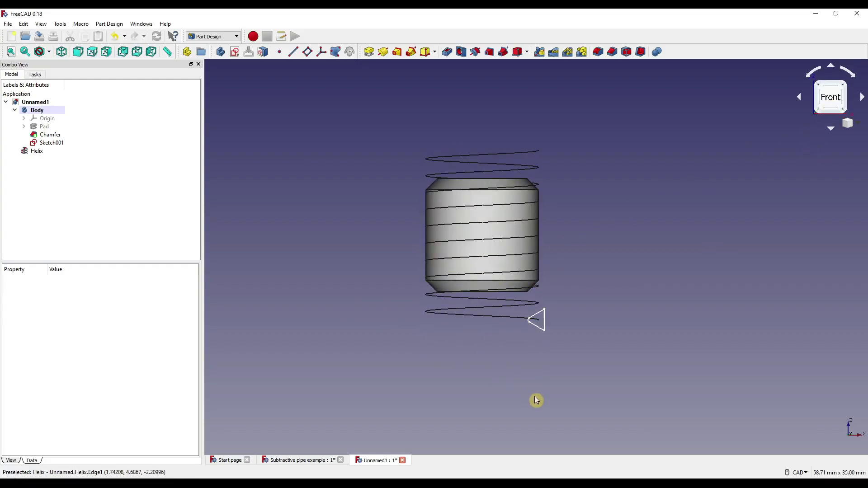
scroll(557, 333, "up", 4)
scroll(561, 338, "down", 2)
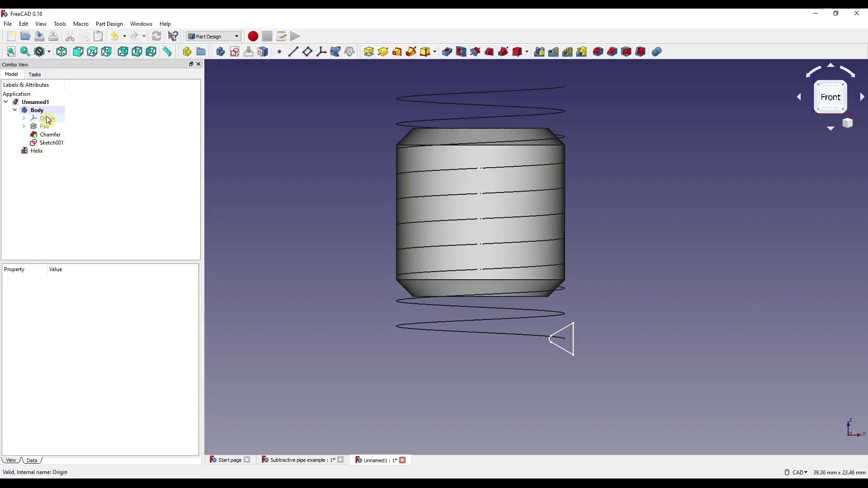
Select the Helix, then pick Sketch001 as the pipe profile.
left_click(41, 151)
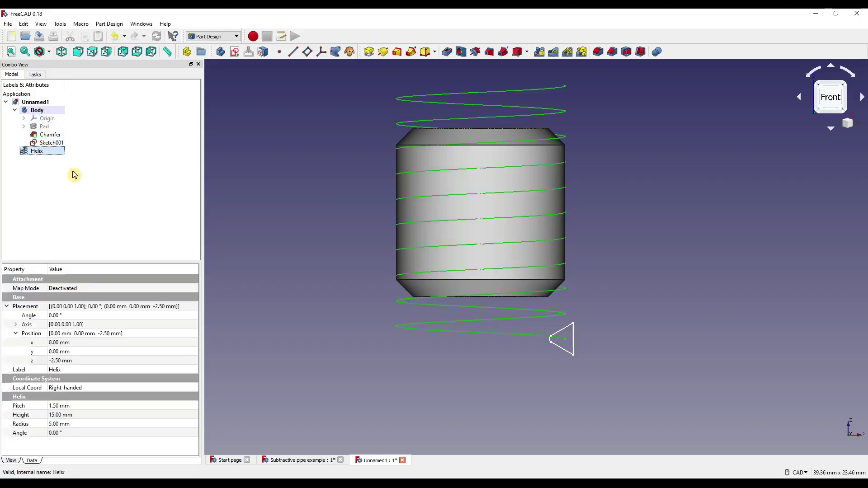
left_click(334, 54)
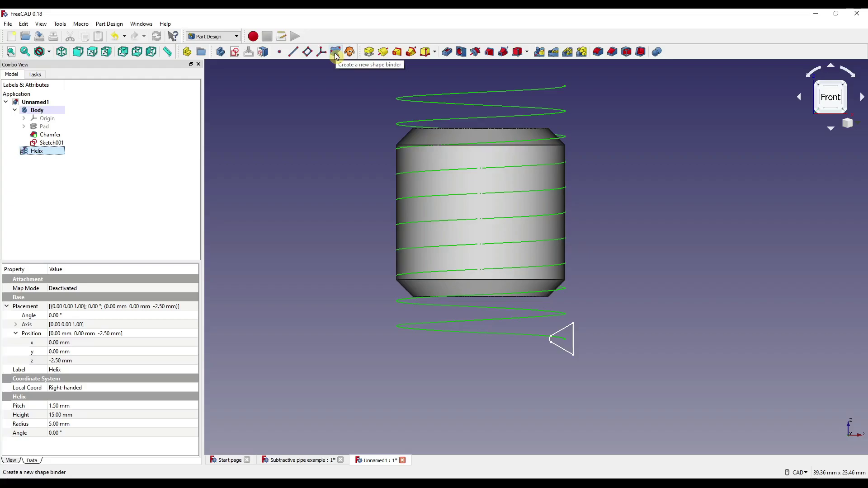
left_click(334, 103)
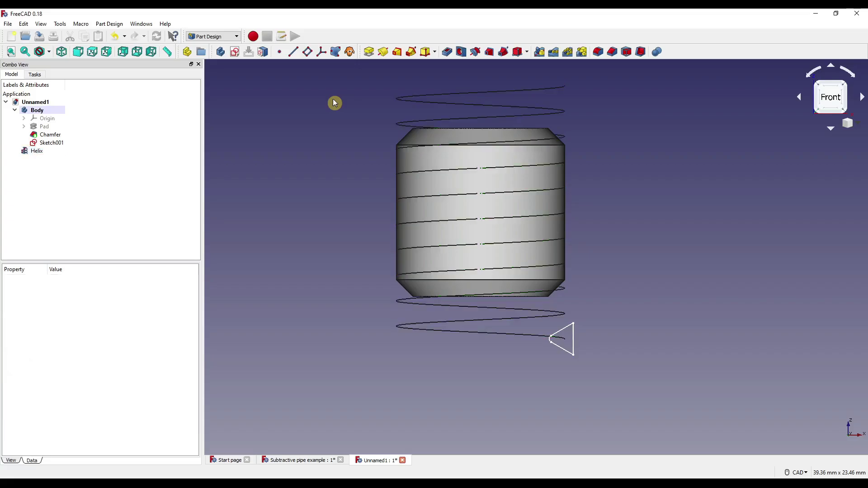
left_click(51, 143)
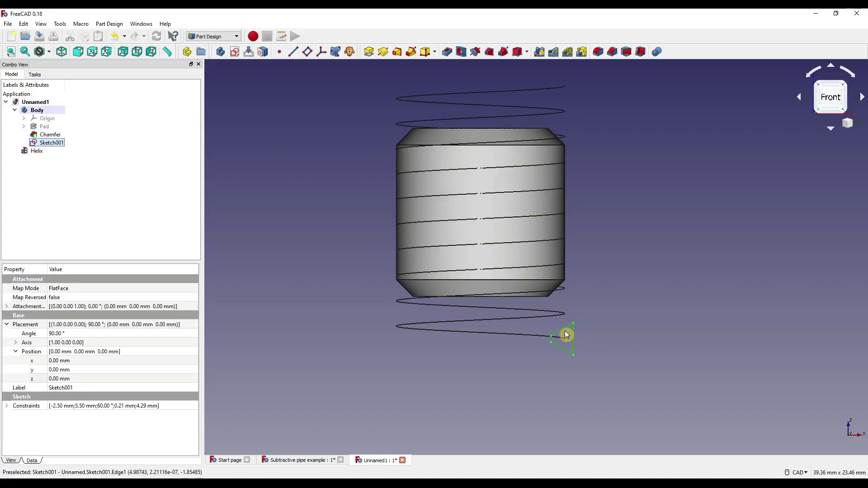
Sweep the Sketch001 triangle along the Helix as a subtractive pipe with Frenet orientation.
left_click(503, 52)
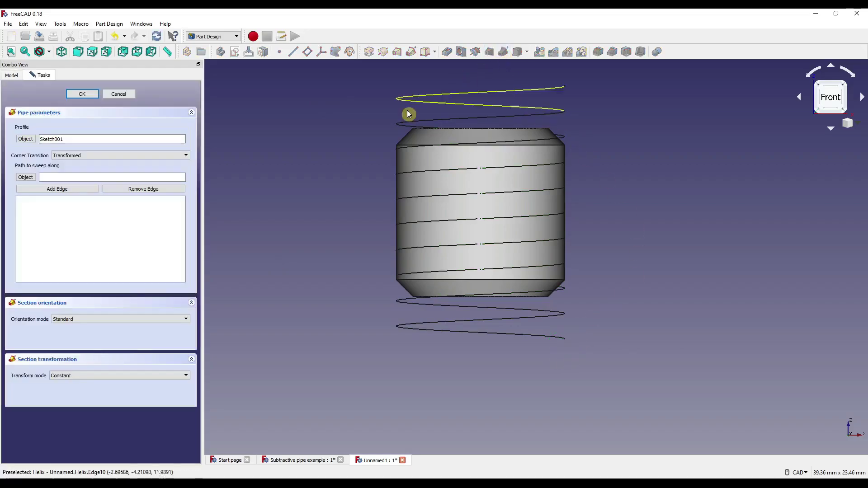
left_click(26, 178)
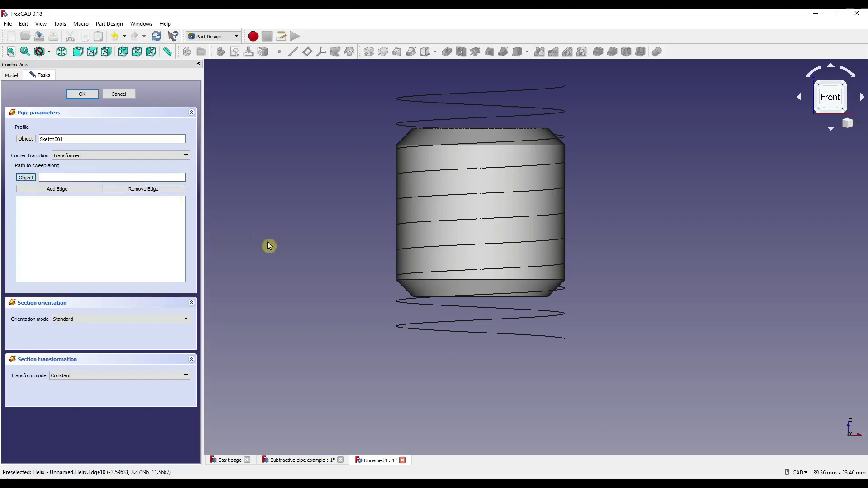
left_click(622, 262)
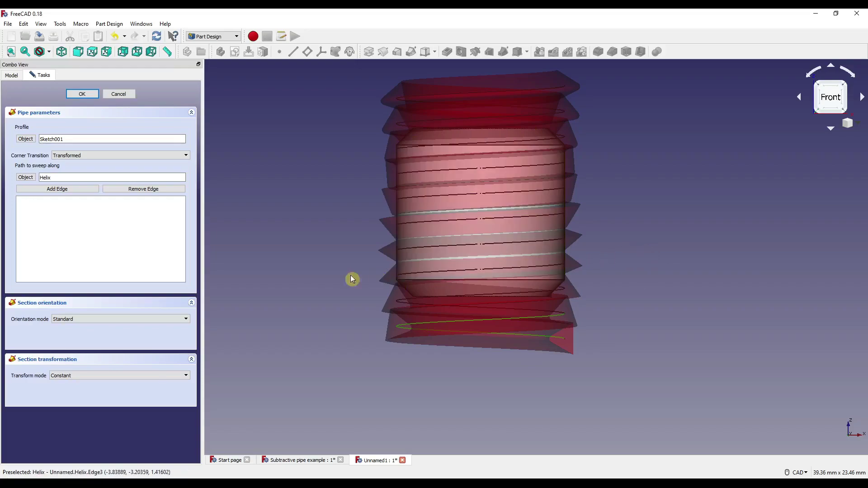
left_click(64, 319)
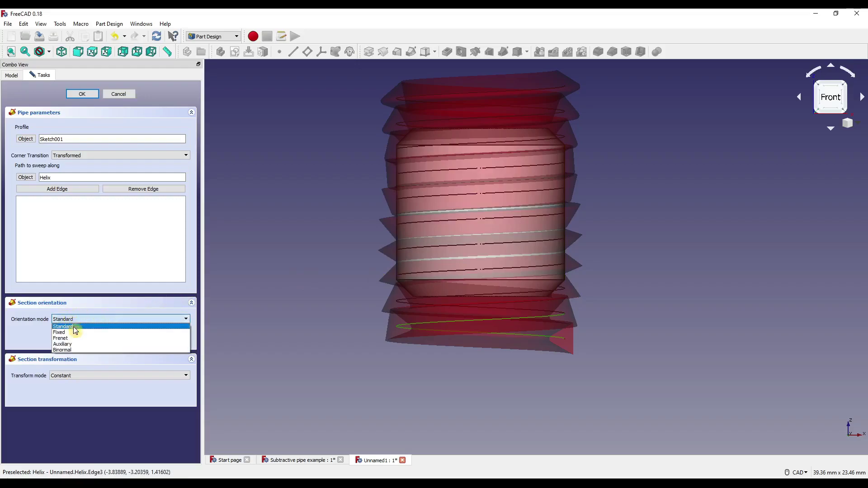
key("Escape")
key("Down")
key("Down")
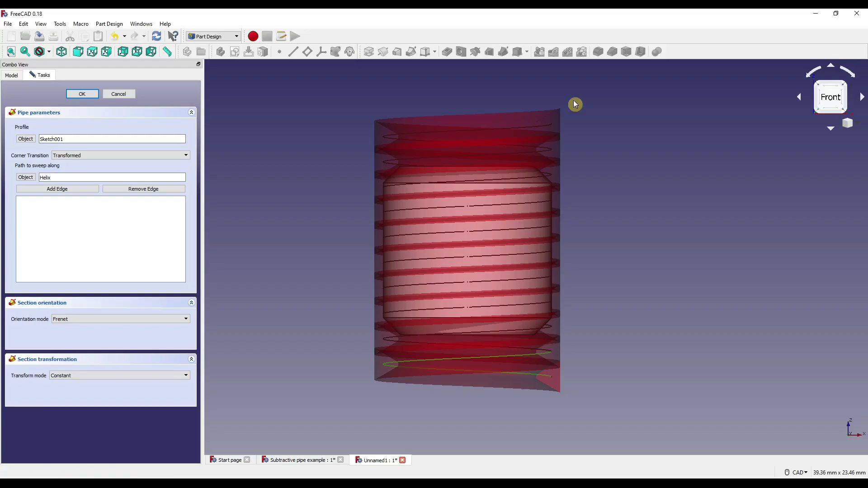
Confirm the pipe, bringing the helix in as an independent copy, to cut the thread.
left_click(82, 94)
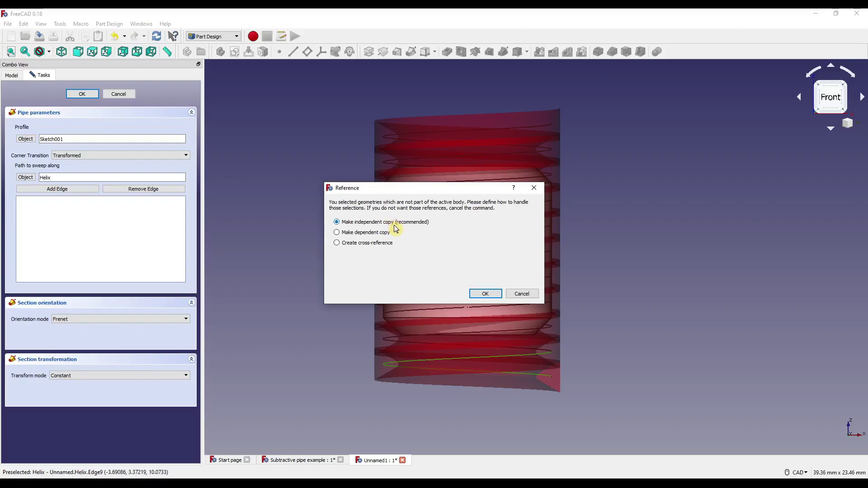
left_click(484, 295)
key("Return")
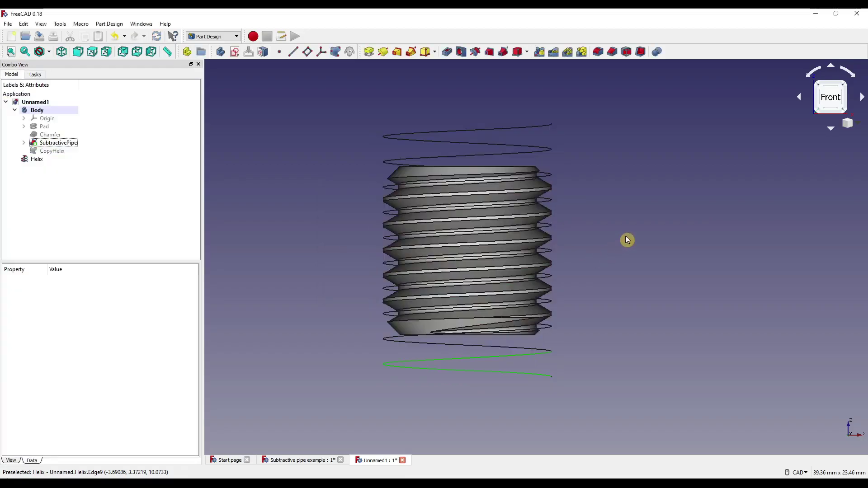
Hide the Helix and tilt the view to inspect the threaded cylinder.
left_click(39, 161)
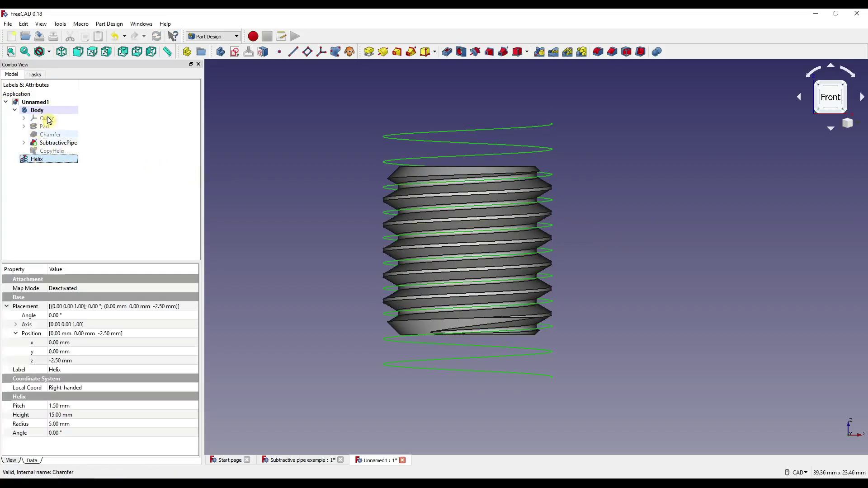
key("space")
mouse_move(616, 272)
middle_mouse_down()
mouse_move(537, 285)
mouse_move(530, 237)
mouse_move(566, 240)
mouse_move(597, 284)
mouse_move(682, 280)
mouse_move(608, 275)
middle_mouse_up()
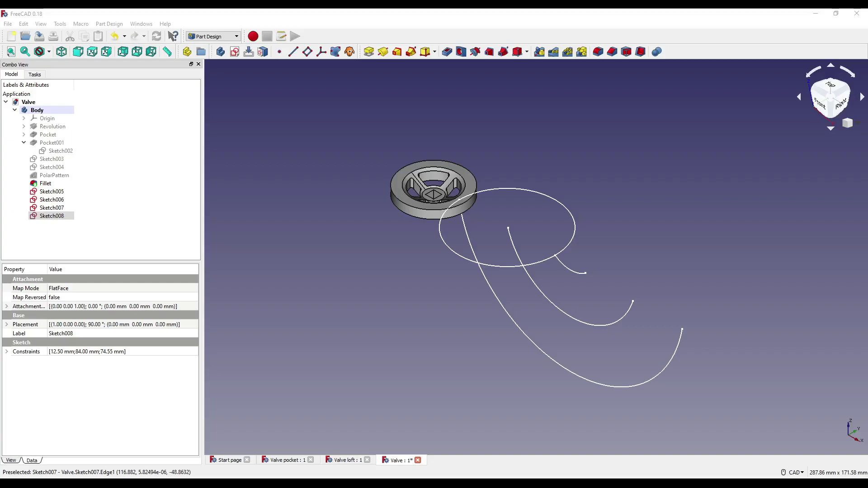
Turn the Valve handle to a near-front view and select the Sketch005 circle.
mouse_move(578, 266)
middle_mouse_down()
mouse_move(580, 185)
mouse_move(561, 249)
middle_mouse_up()
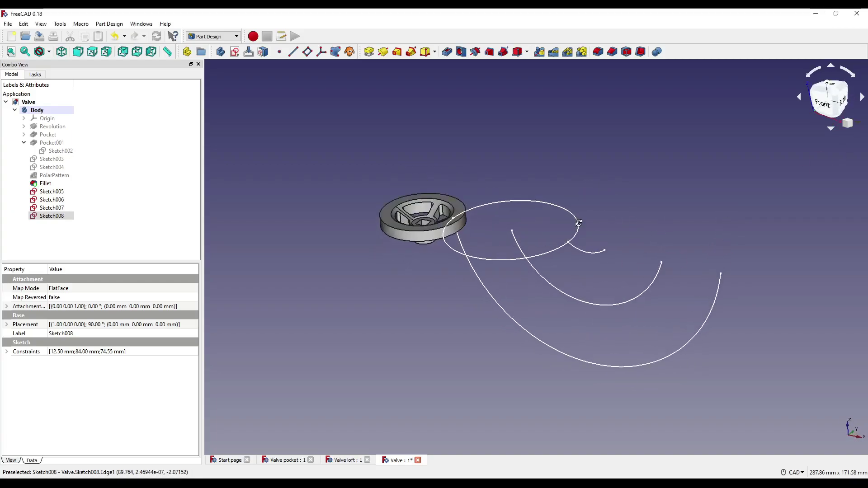
left_click(558, 248)
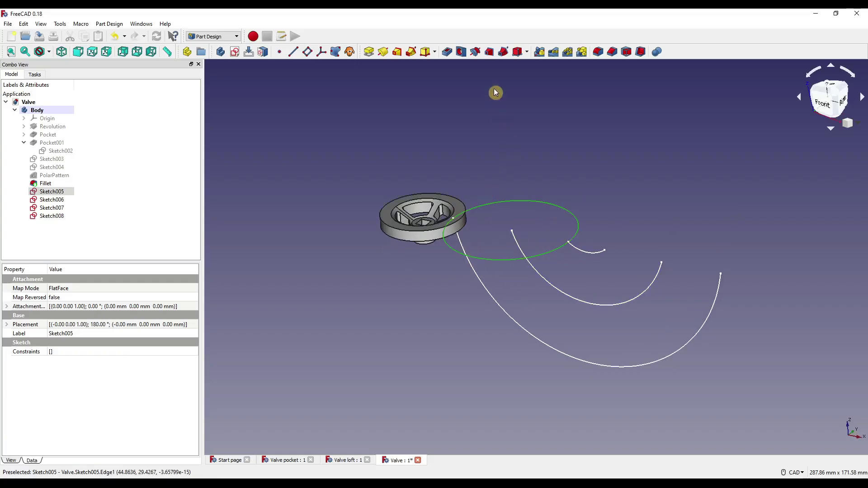
Start a subtractive pipe from Sketch005, trying the outer, middle and small arcs as path.
left_click(499, 52)
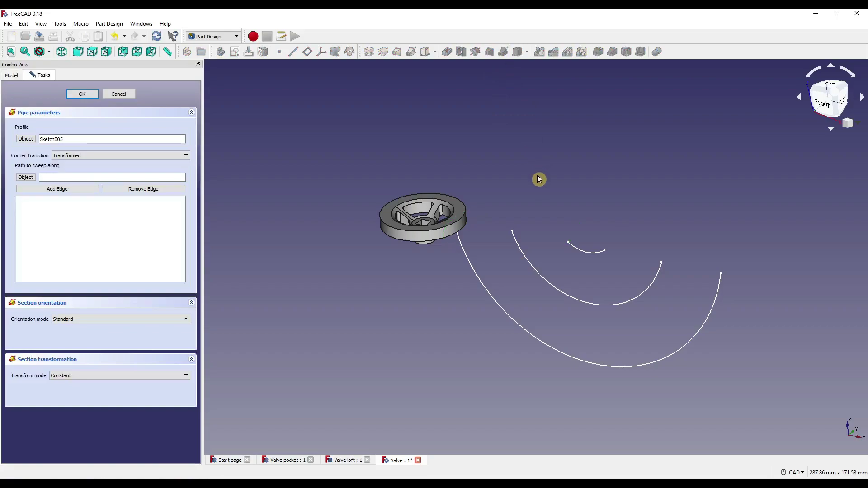
left_click(820, 102)
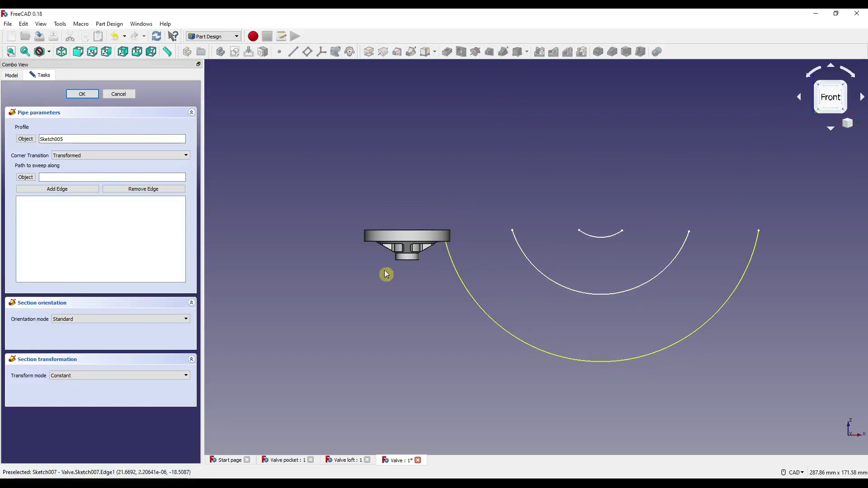
left_click(26, 177)
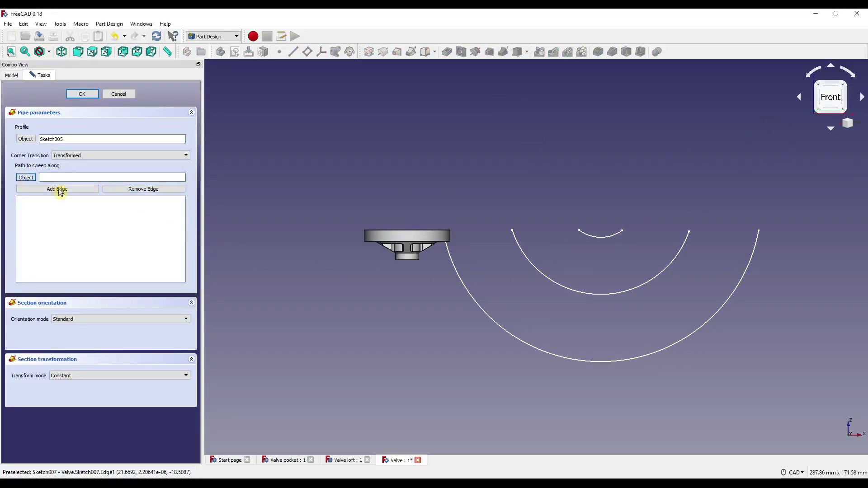
left_click(492, 321)
left_click_drag(68, 177, 14, 181)
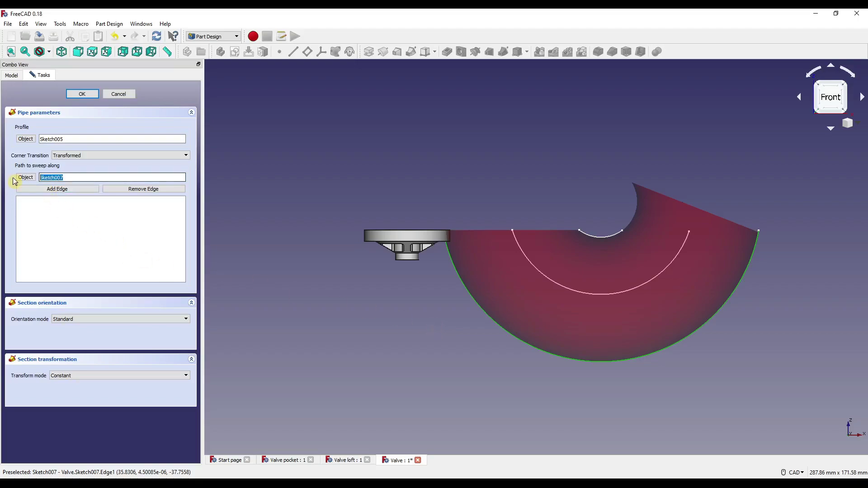
left_click(26, 178)
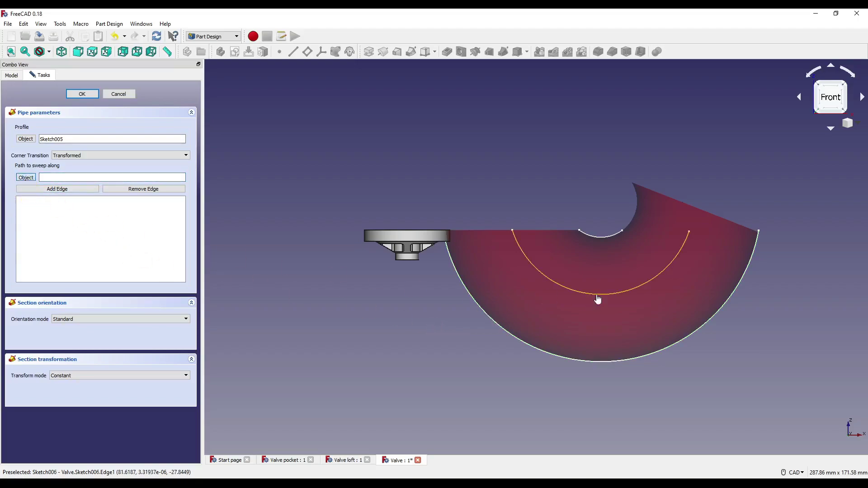
left_click(623, 399)
left_click_drag(72, 177, 27, 178)
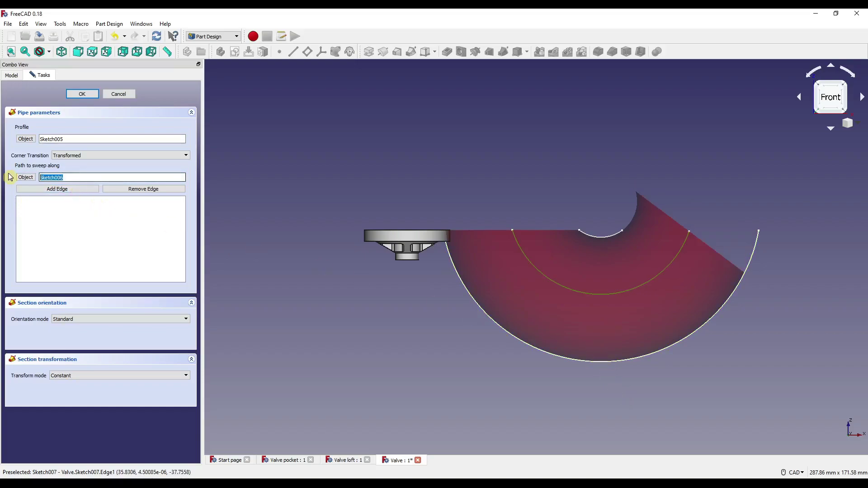
left_click(25, 177)
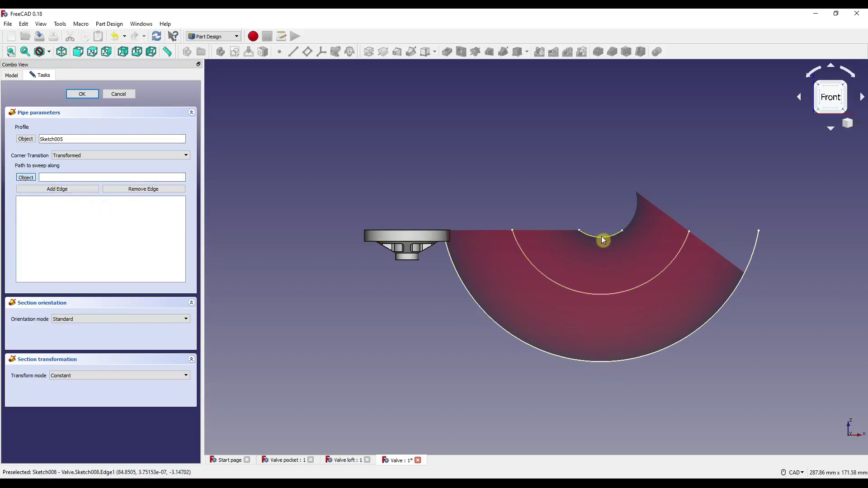
left_click(579, 184)
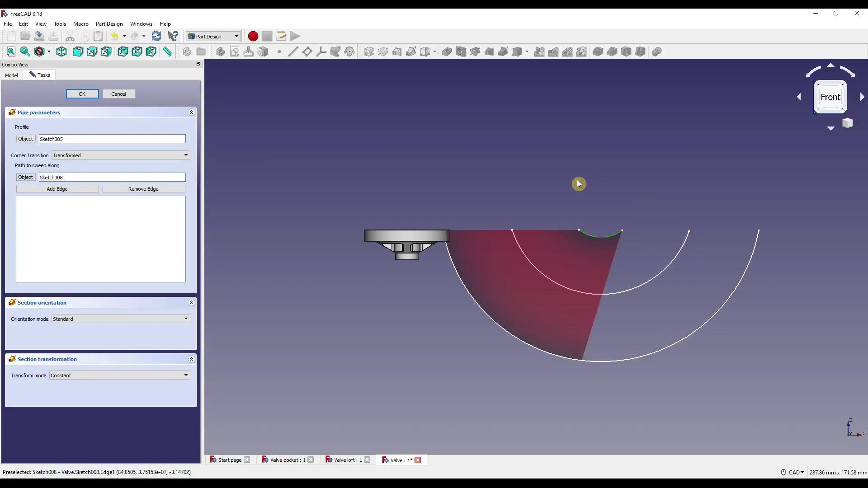
Switch the pipe orientation to Fixed and try the inner arc as the sweep path.
left_click(185, 319)
left_click(291, 332)
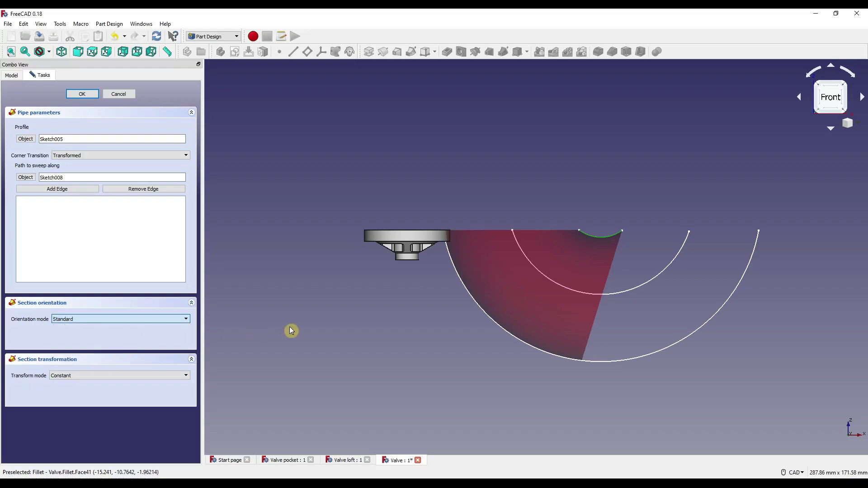
key("Down")
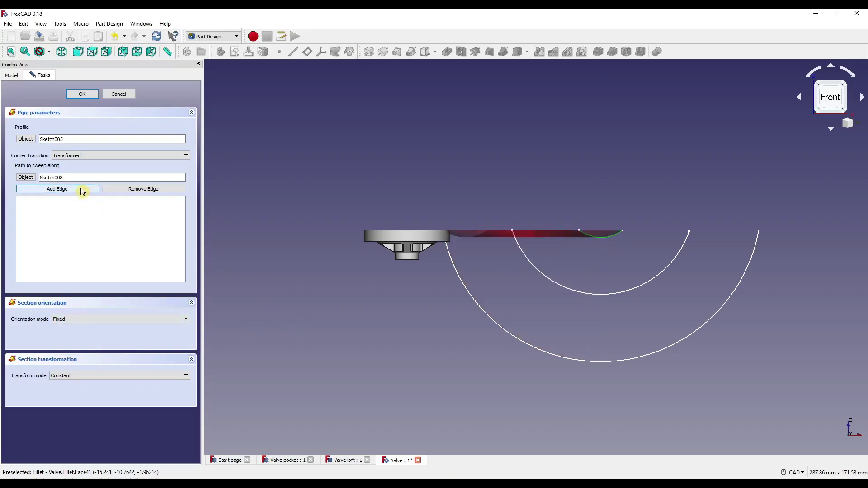
double_click(51, 178)
left_click(25, 177)
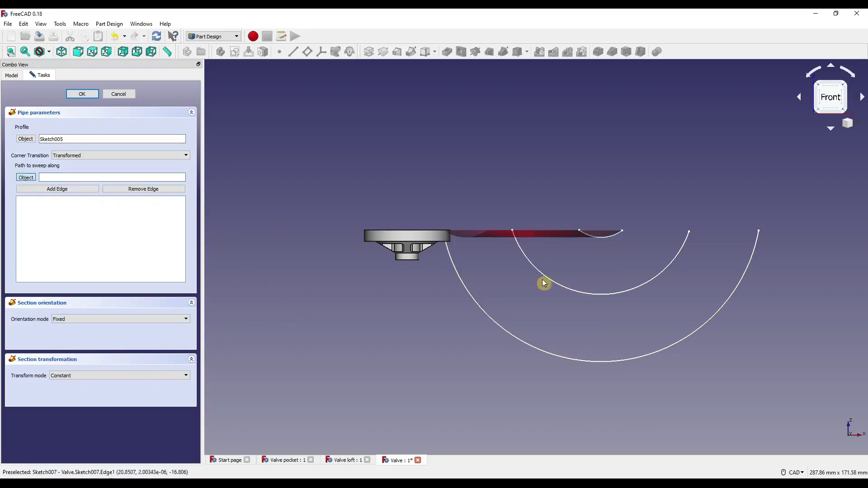
left_click(537, 397)
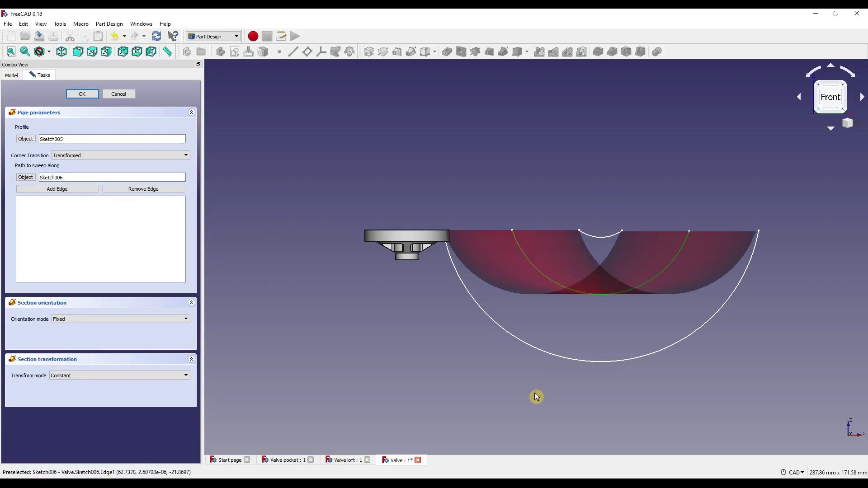
Reselect the large outer arc Sketch007 as path and restore Standard orientation.
double_click(76, 177)
left_click(26, 178)
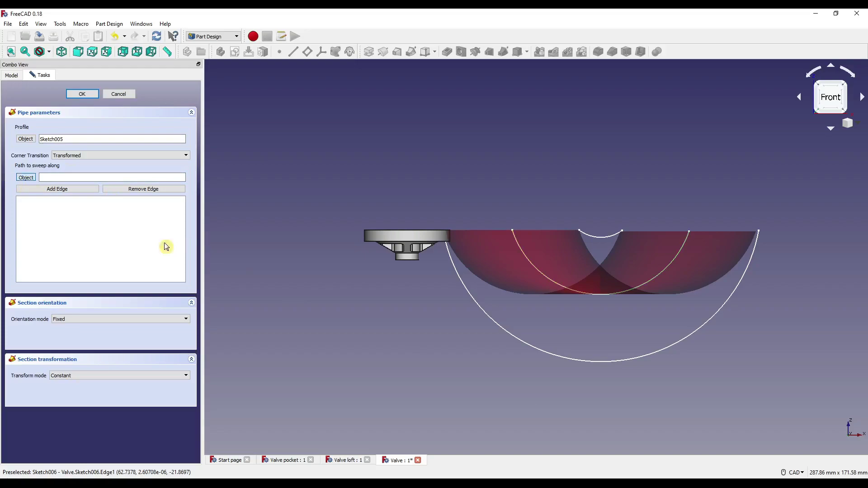
left_click(575, 406)
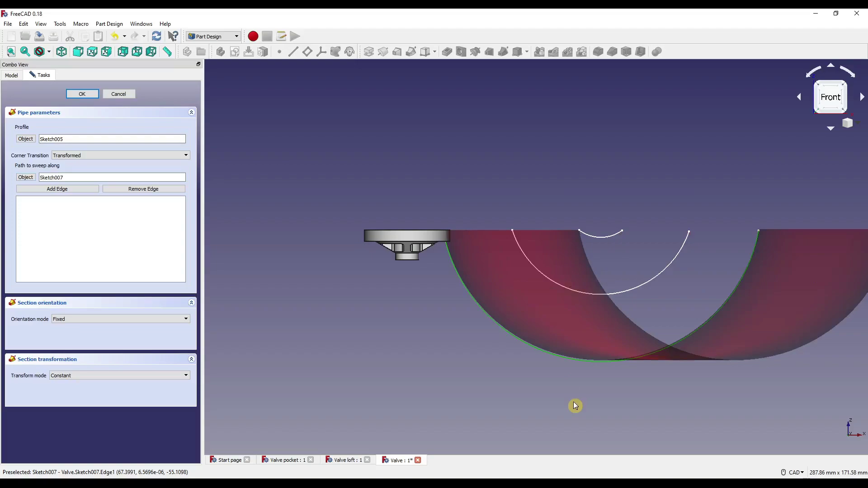
left_click(117, 320)
left_click(97, 327)
key("Up")
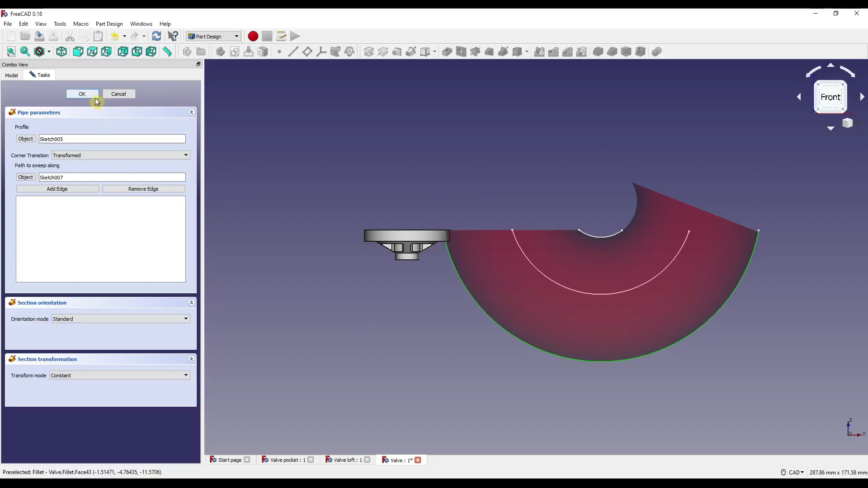
Confirm the subtractive pipe cut and inspect it in an isometric view.
left_click(82, 94)
left_click(52, 200)
left_click(52, 191)
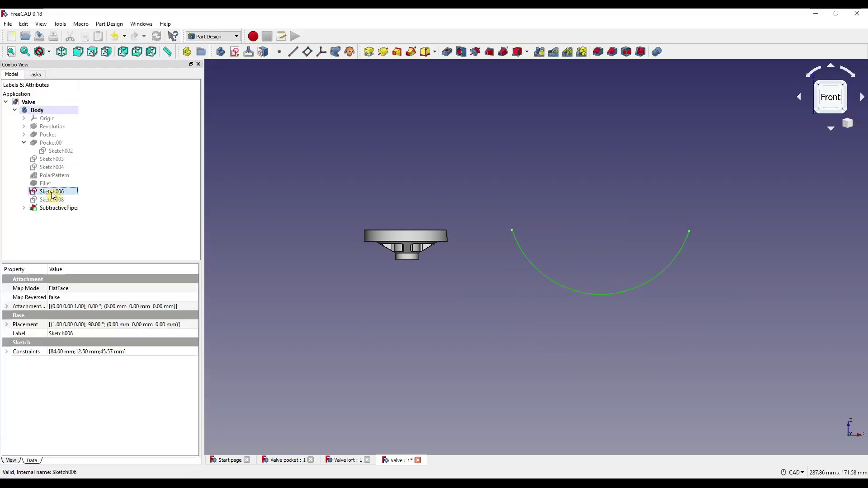
key("0")
scroll(427, 221, "up", 3)
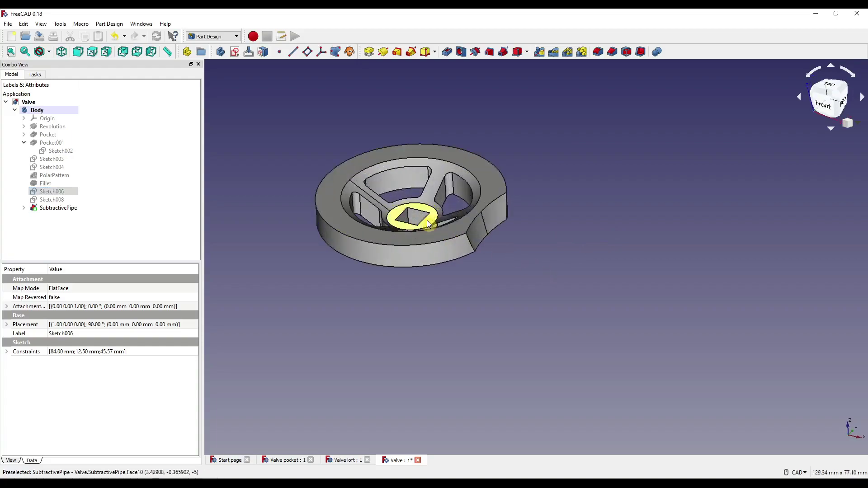
middle_click_drag(569, 264, 614, 272)
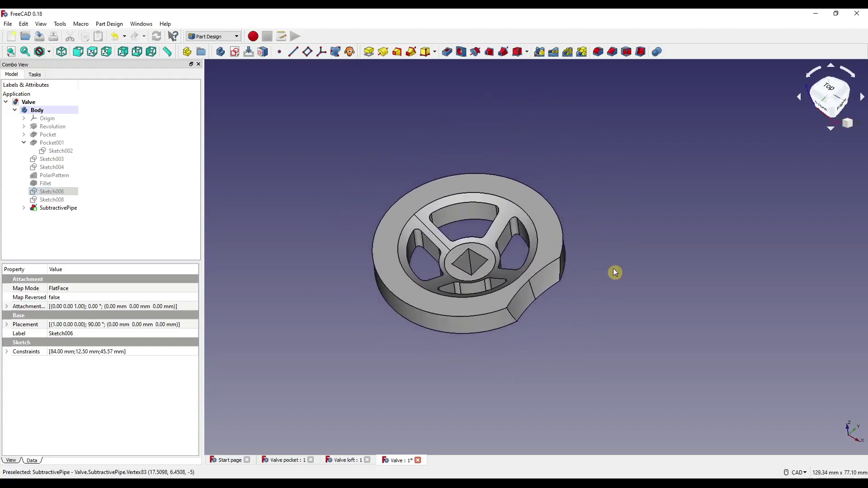
Polar-pattern the SubtractivePipe around the Z axis with 5 occurrences.
left_click(72, 208)
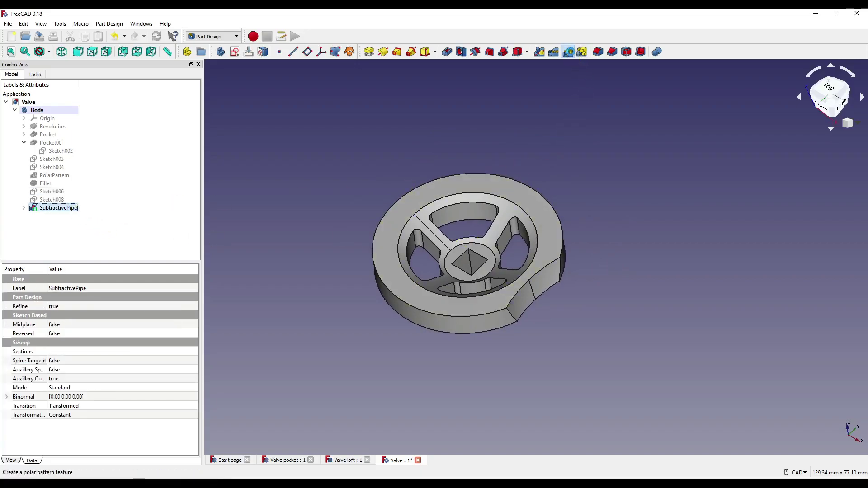
left_click(568, 52)
middle_click_drag(457, 199, 498, 167)
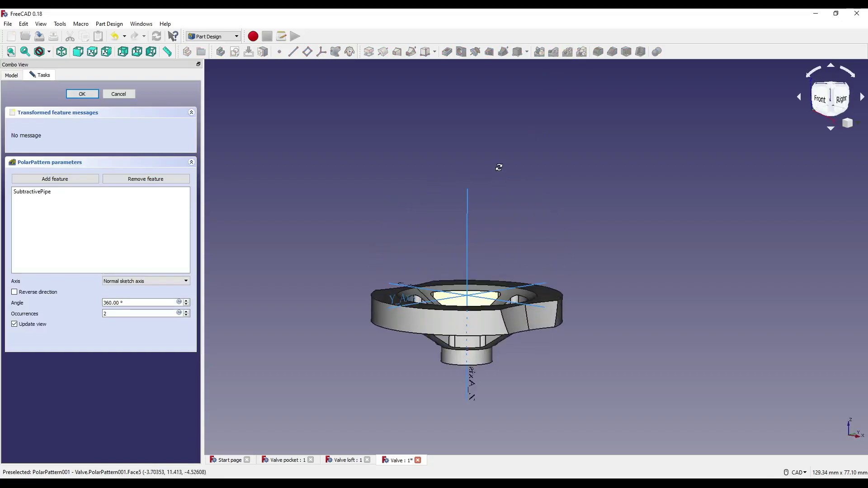
left_click(468, 209)
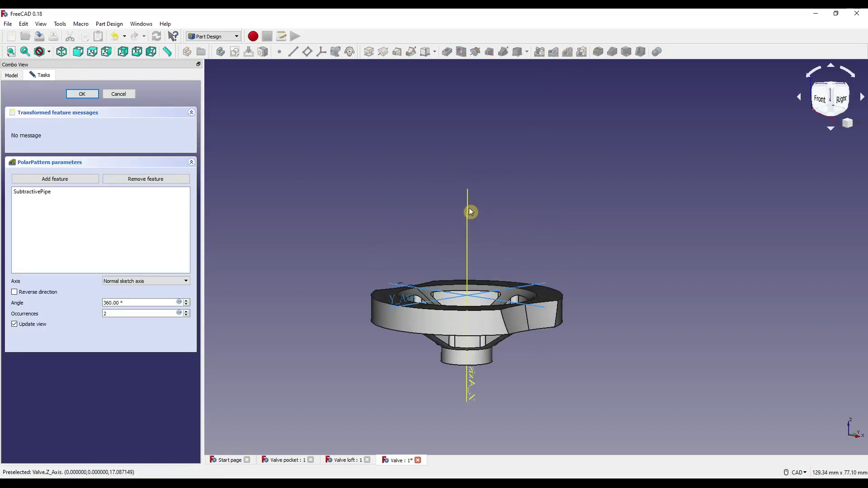
double_click(103, 313)
type("5")
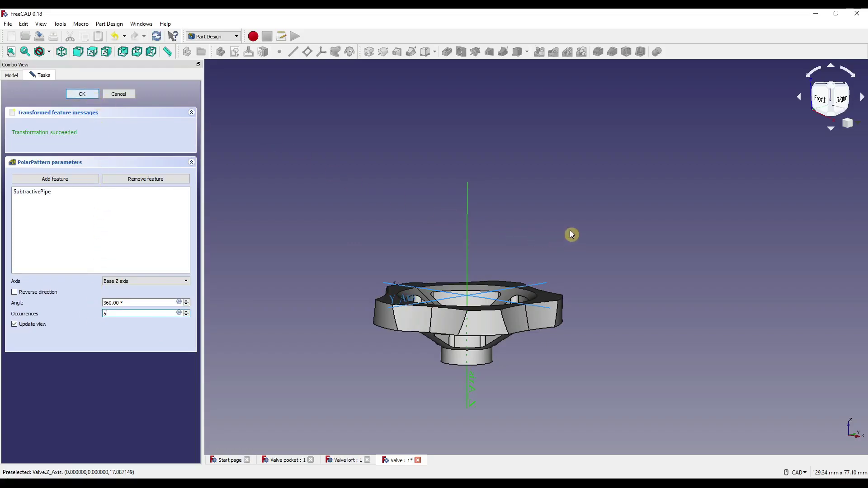
key("Return")
middle_click_drag(556, 232, 569, 275)
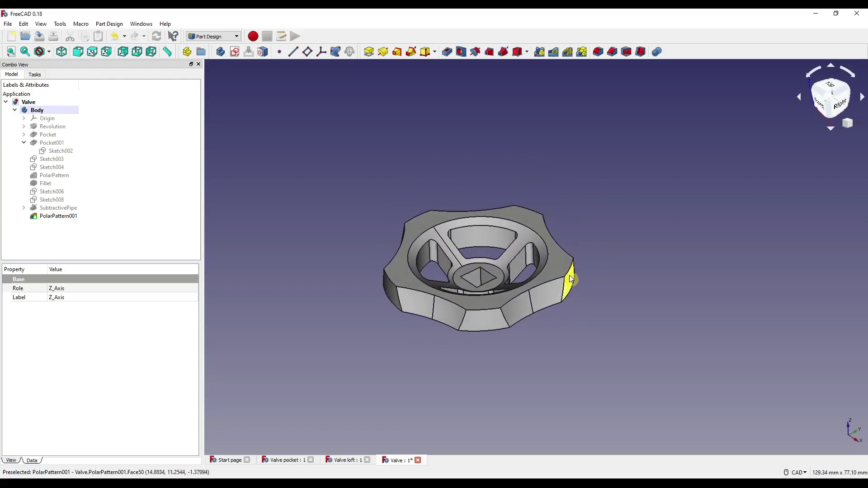
Fillet the grip edges at 1.00 mm radius and inspect the rounded scallops.
left_click(479, 310)
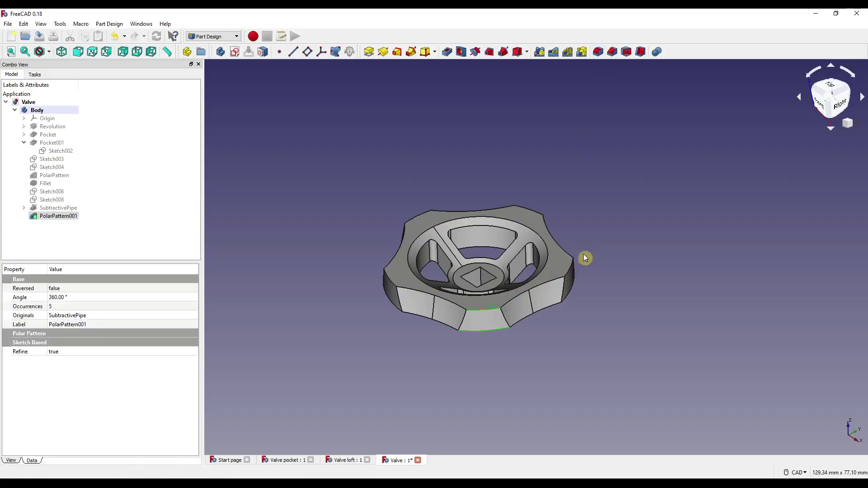
middle_click_drag(585, 258, 537, 361)
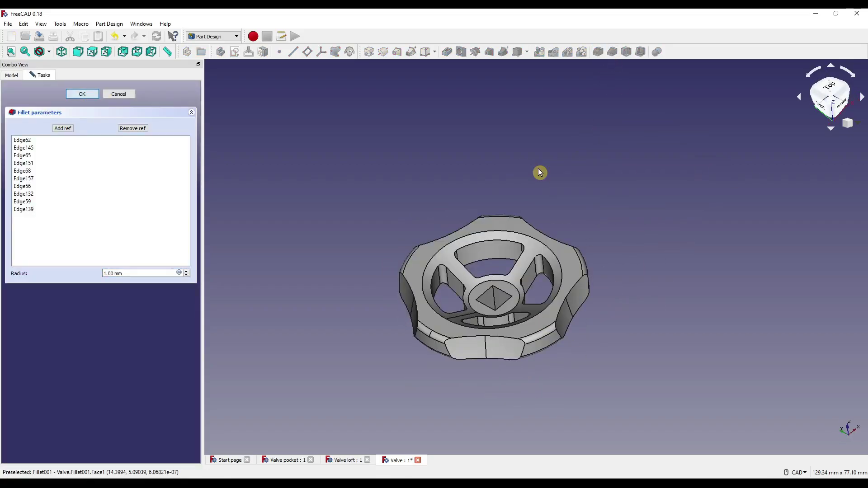
key("Return")
middle_click_drag(587, 180, 630, 286)
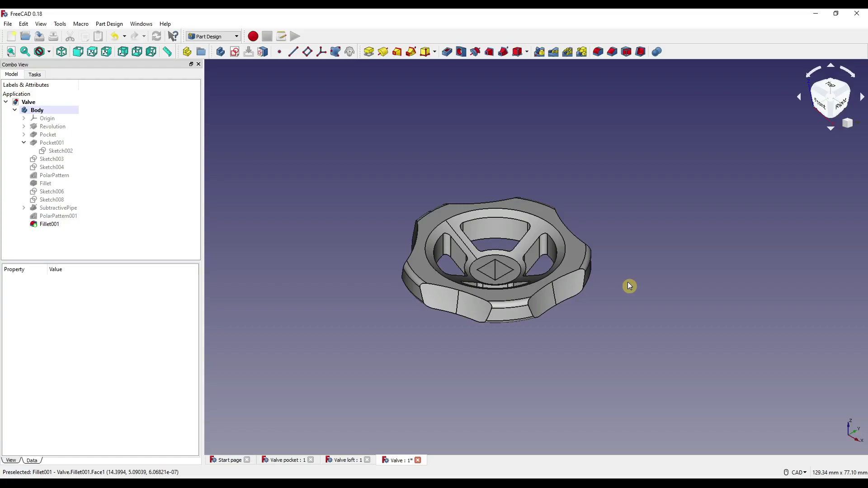
key("2")
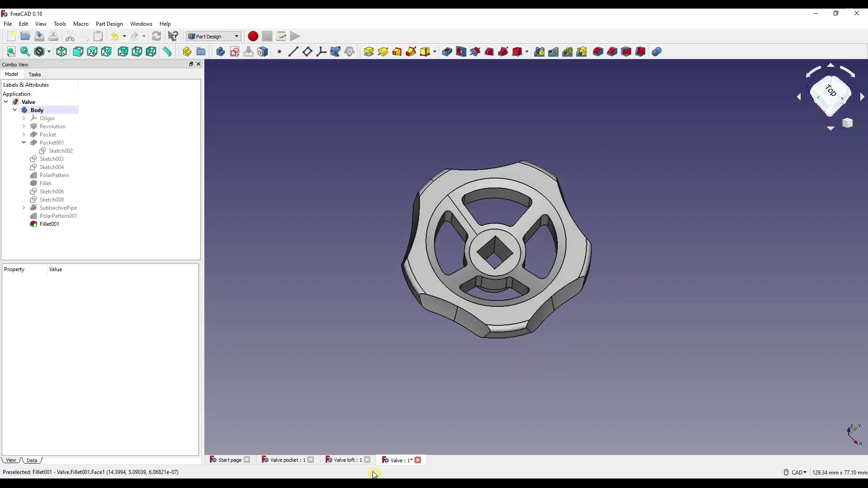
left_click(348, 460)
middle_click_drag(526, 334, 499, 342)
middle_click_drag(543, 202, 601, 323)
left_click(280, 461)
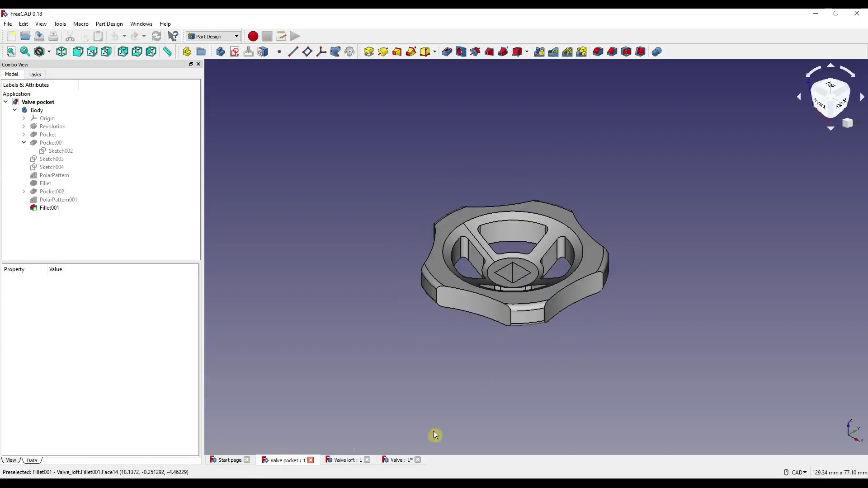
middle_click_drag(436, 436, 547, 379)
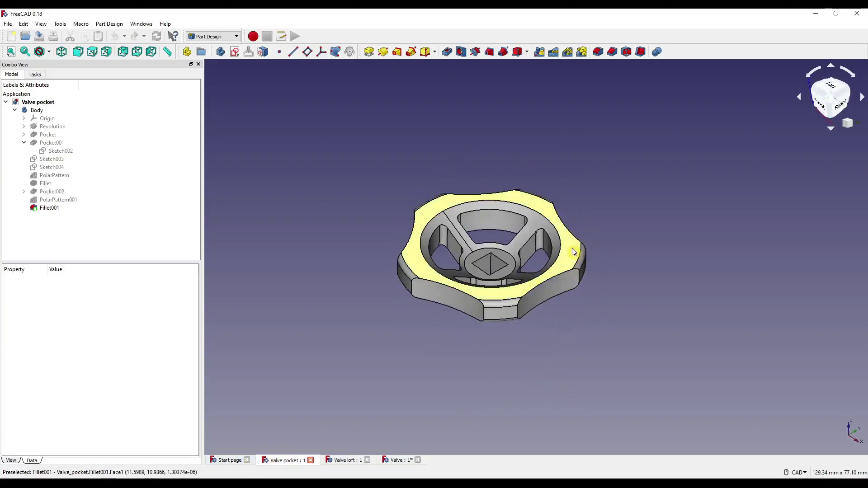
middle_click_drag(575, 251, 551, 226)
key("ctrl+Tab")
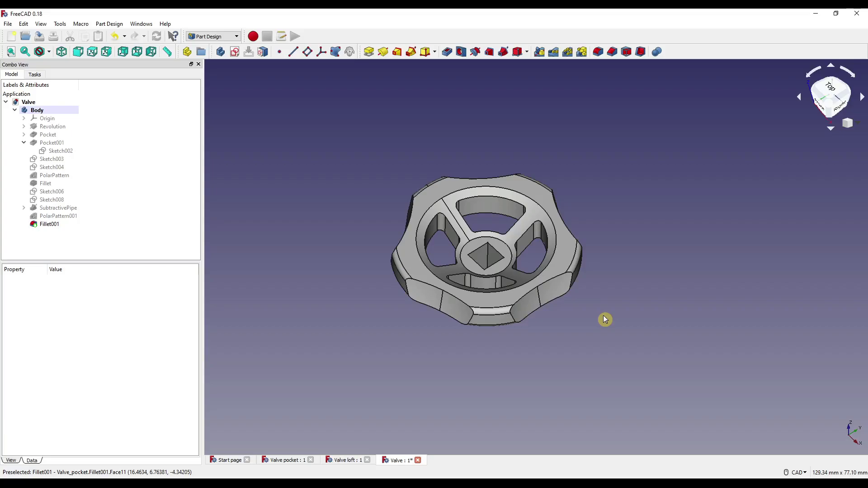
left_click(285, 460)
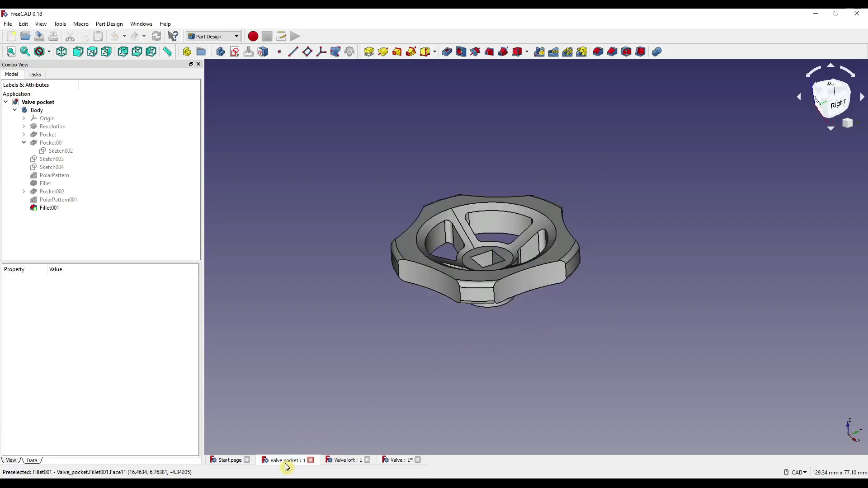
left_click(354, 459)
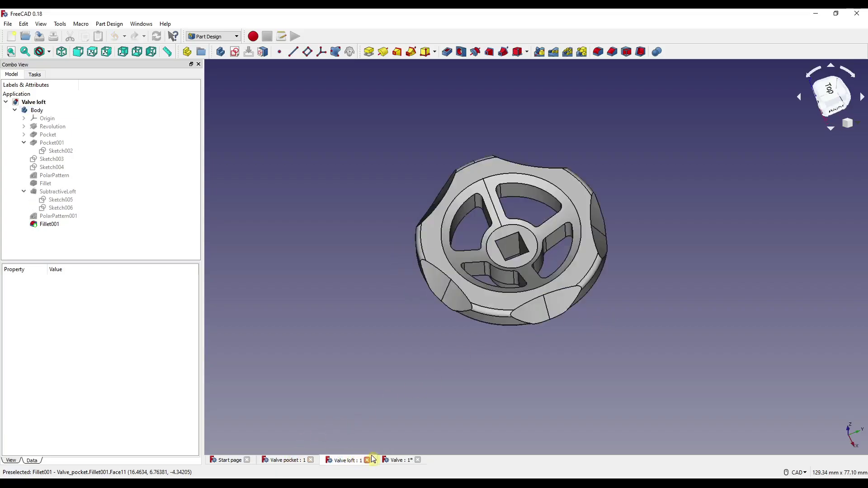
left_click(397, 460)
mouse_move(508, 359)
middle_mouse_down()
mouse_move(510, 321)
mouse_move(521, 342)
mouse_move(517, 366)
middle_mouse_up()
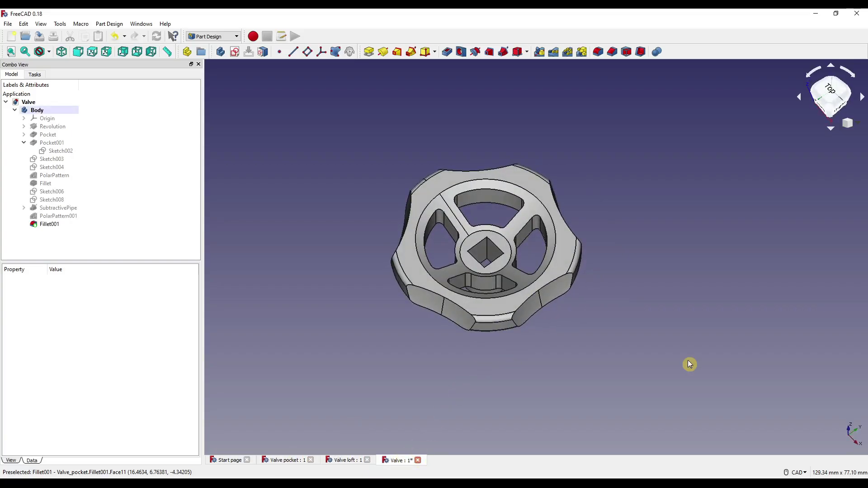